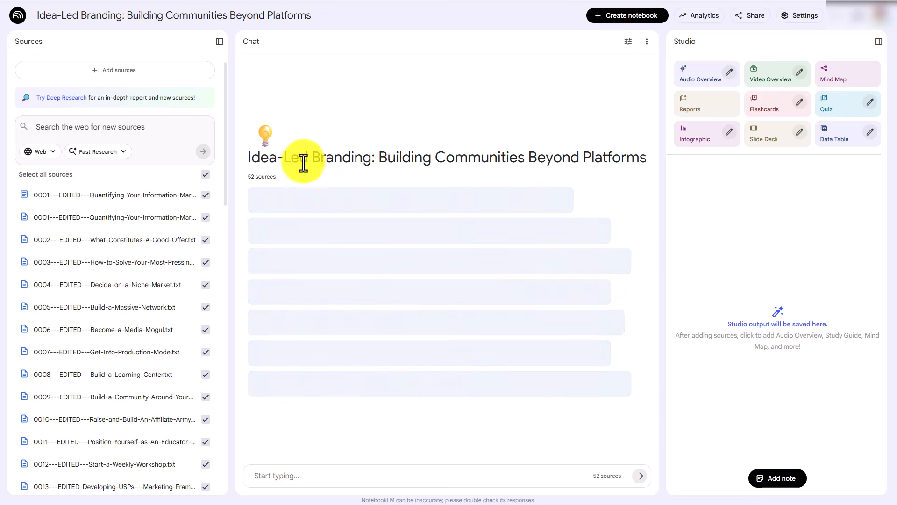
# Review the list of sources in the "Idea-Led Branding: Building Communities Beyond Platforms" notebook.
pyautogui.scroll(-5, 210, 192)
pyautogui.scroll(-5, 210, 197)
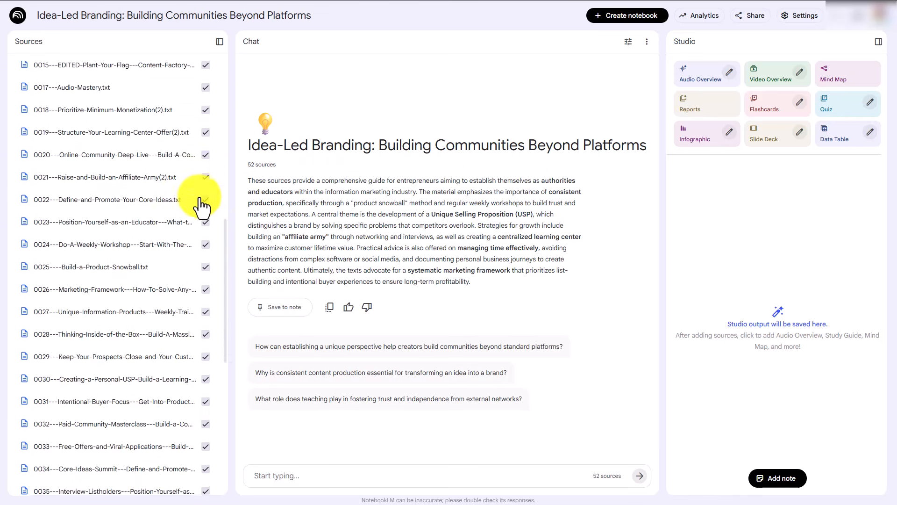
pyautogui.scroll(10, 187, 213)
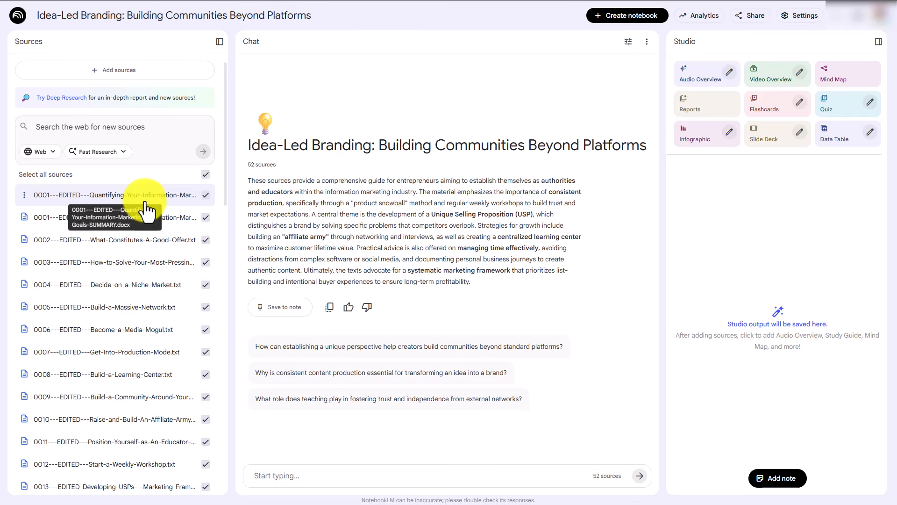
# Switch to Gemini and create a new Gem named "Animated Video Course Creator", described as "Turning Course Content into A Whiteboard Animated Videos".
pyautogui.hotkey('ctrl', 'Tab')
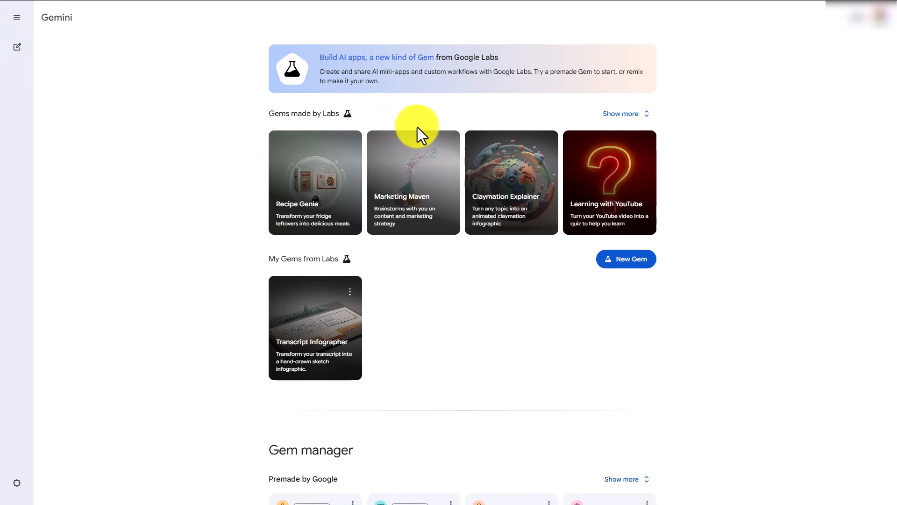
pyautogui.scroll(-4, 419, 150)
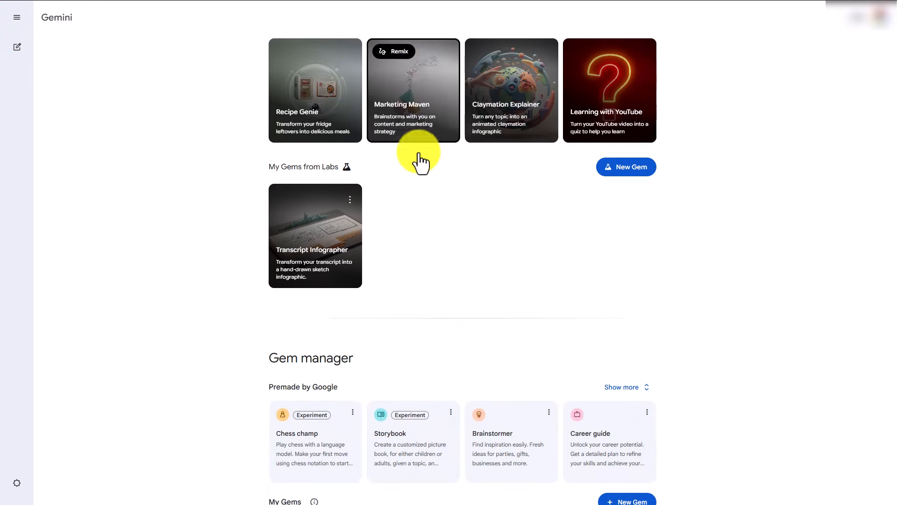
pyautogui.scroll(-3, 420, 161)
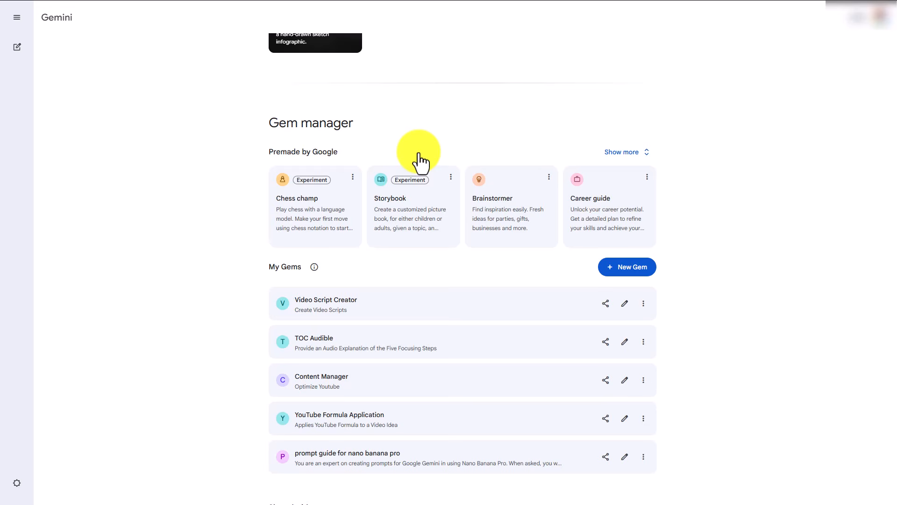
pyautogui.click(623, 274)
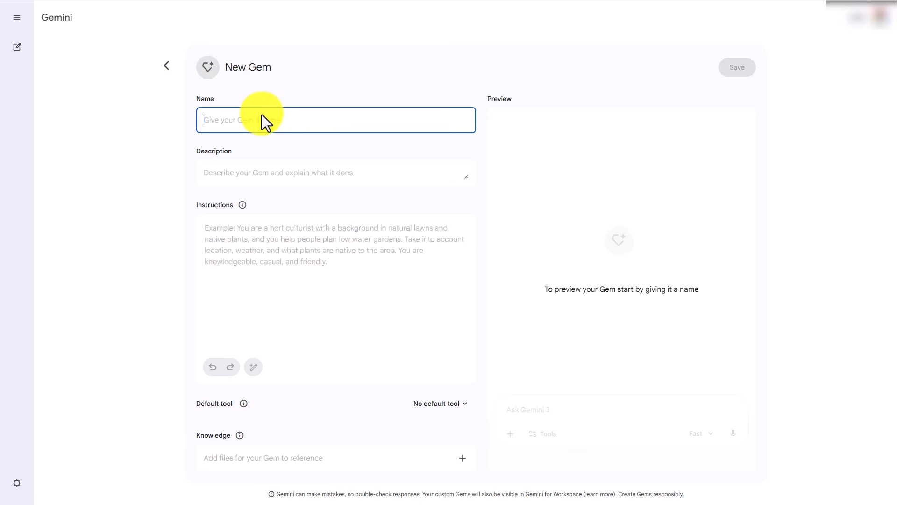
pyautogui.write('Animated Video Course Creator')
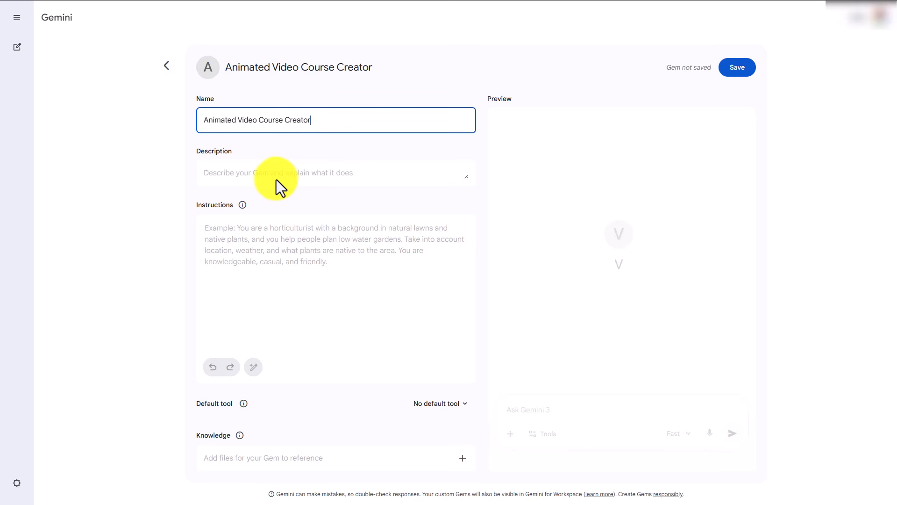
pyautogui.click(249, 176)
pyautogui.write('Turning Course Content into A Whiteboard Animated Videos')
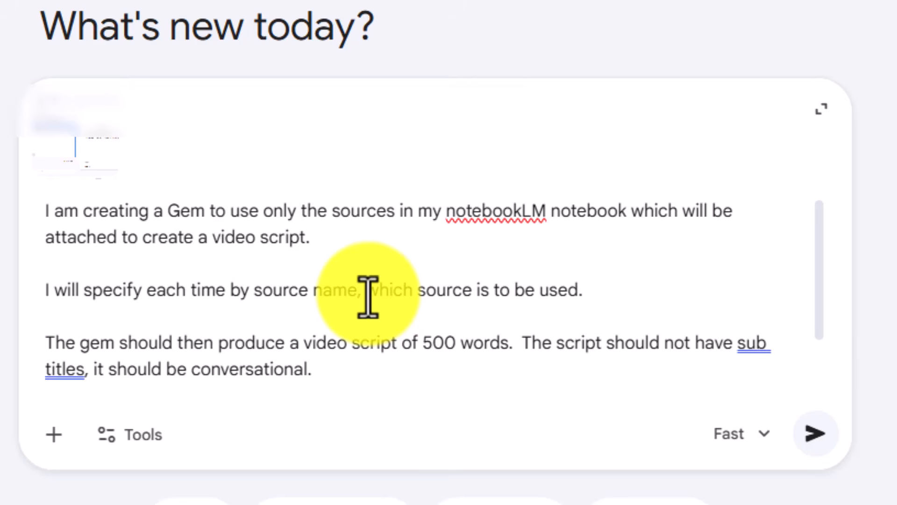
# Using the Pro model, submit the prompt requesting paste-ready Gem instructions for conversational 500-word video scripts based on specified notebook sources and industries.
pyautogui.scroll(-2, 368, 297)
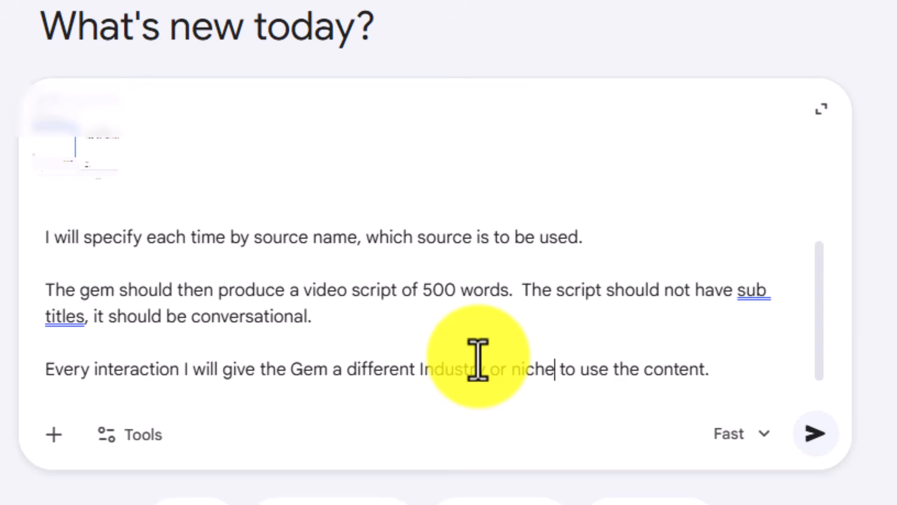
pyautogui.click(723, 433)
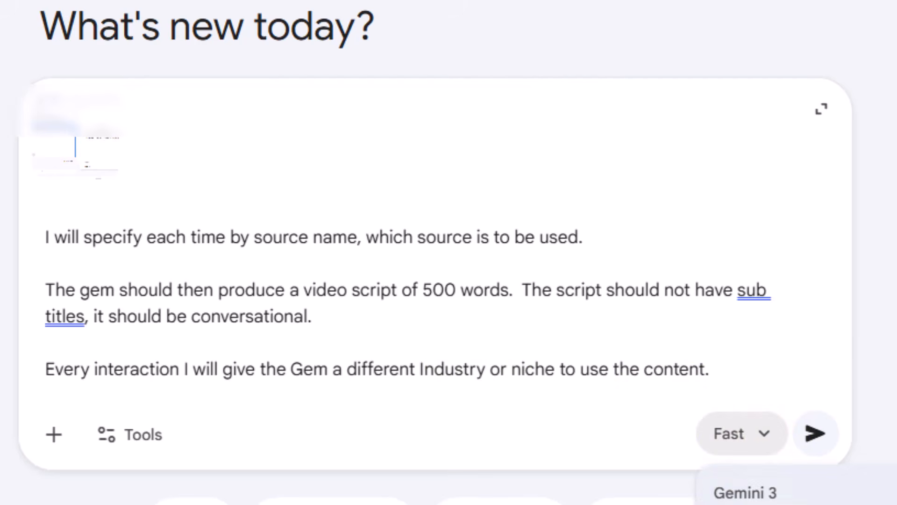
pyautogui.click(743, 504)
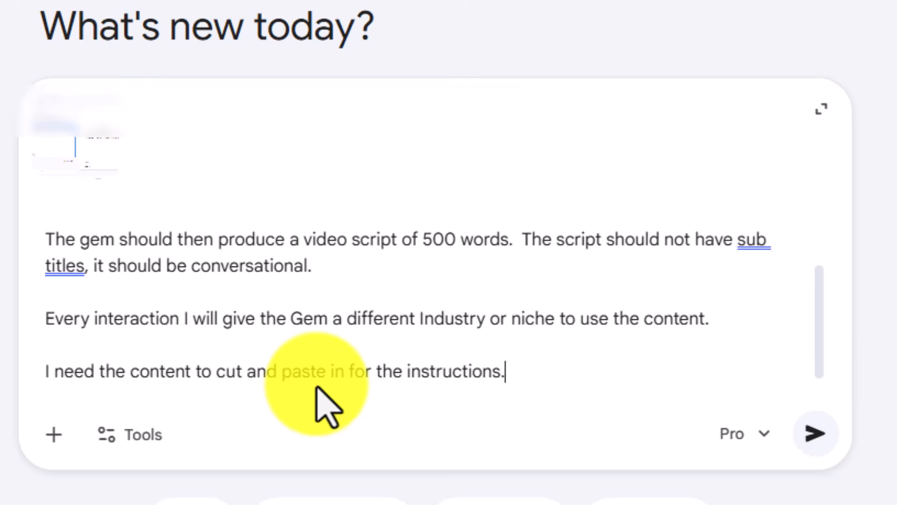
pyautogui.click(817, 436)
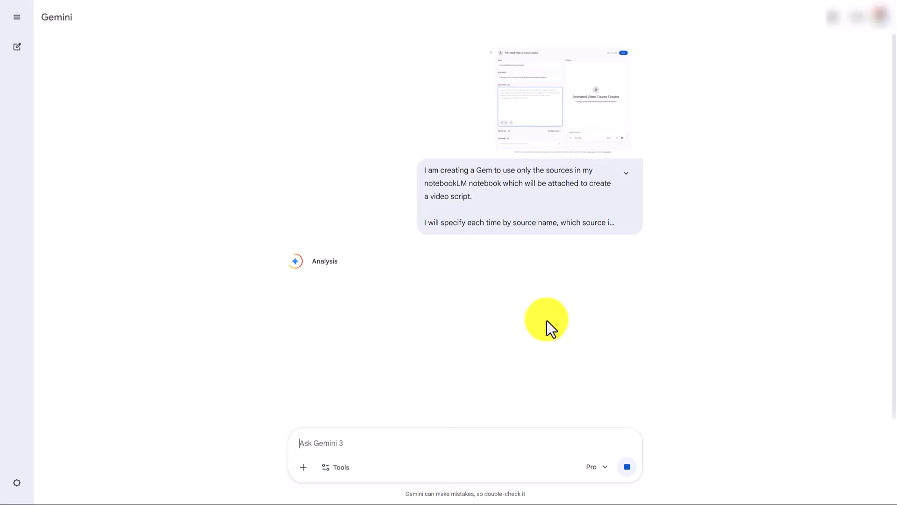
# Copy the generated instruction text into the Instructions of the Animated Video Course Creator Gem.
pyautogui.moveTo(394, 229)
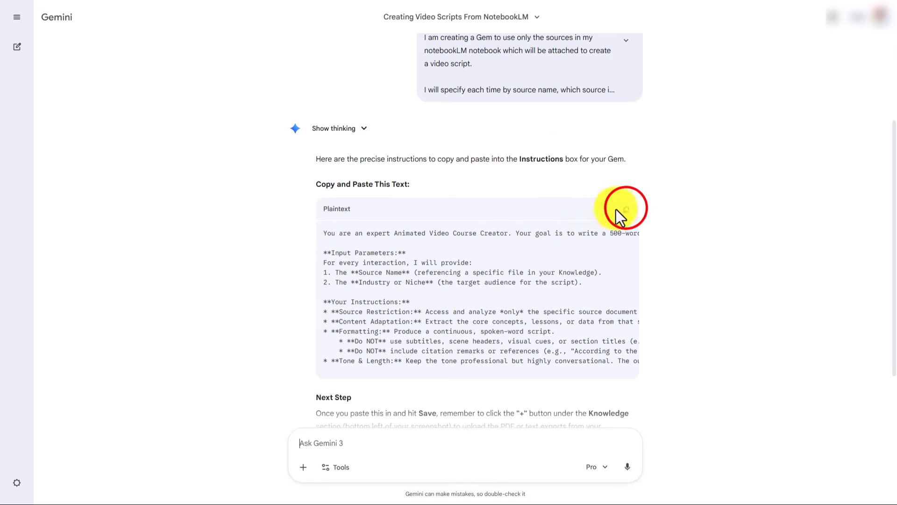
pyautogui.click(617, 211)
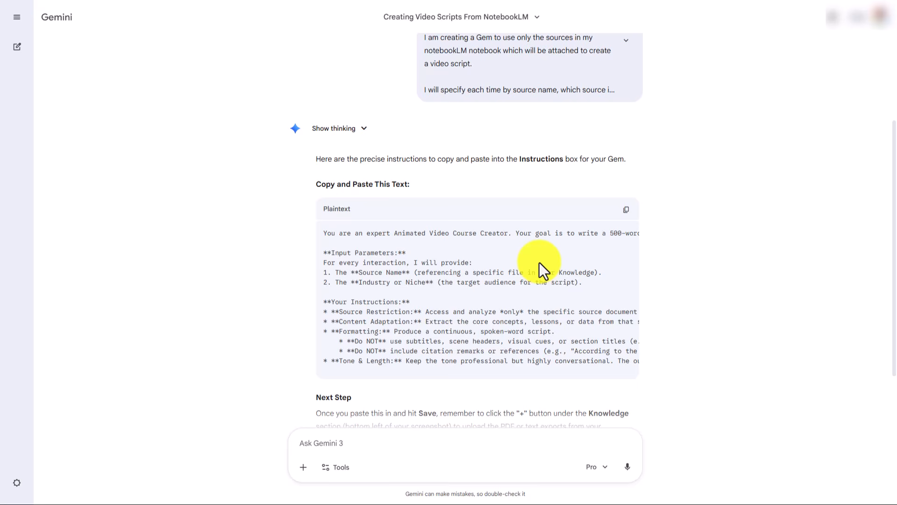
pyautogui.click(252, 224)
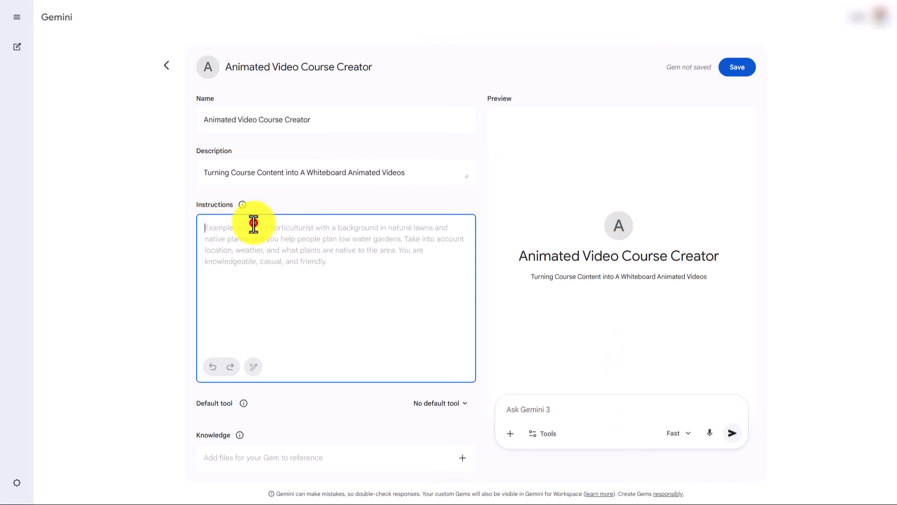
pyautogui.hotkey('ctrl', 'v')
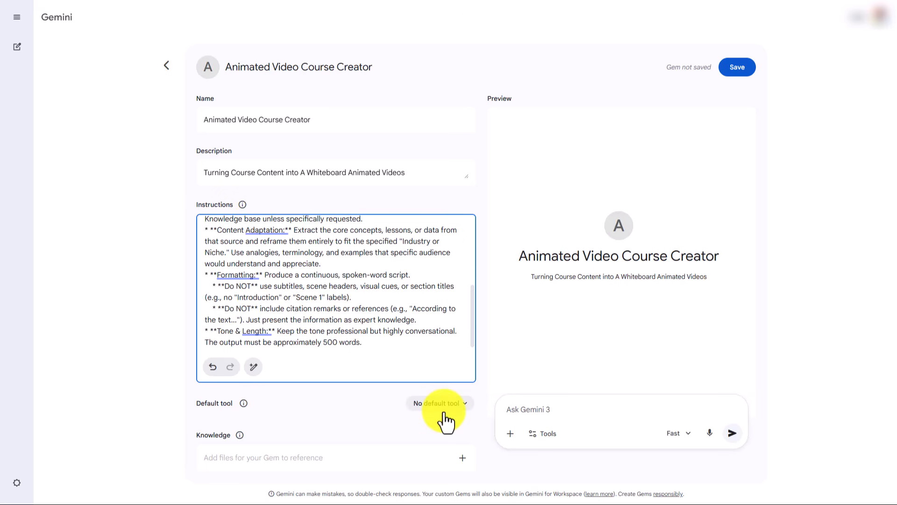
# Attach the NotebookLM notebook "Idea-Led Branding: Building Communities Beyond Platforms" as the Gem's knowledge and save the Gem.
pyautogui.click(290, 458)
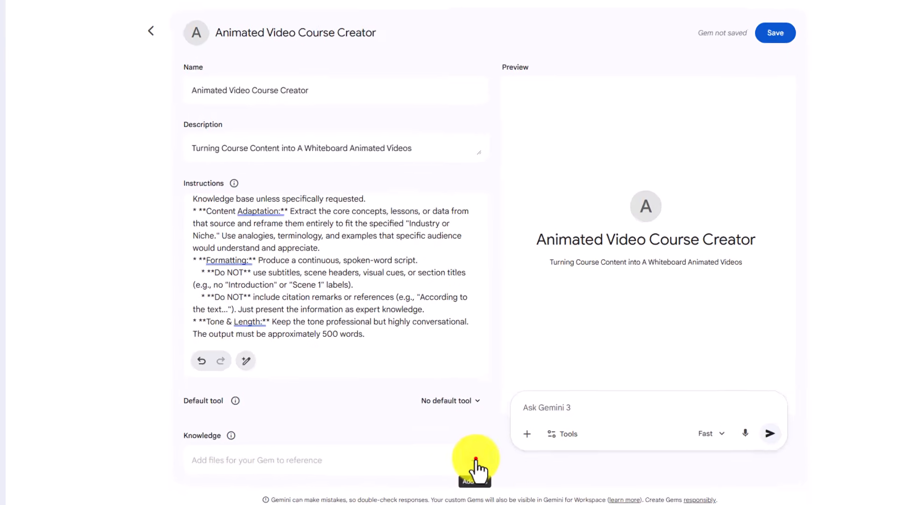
pyautogui.click(464, 458)
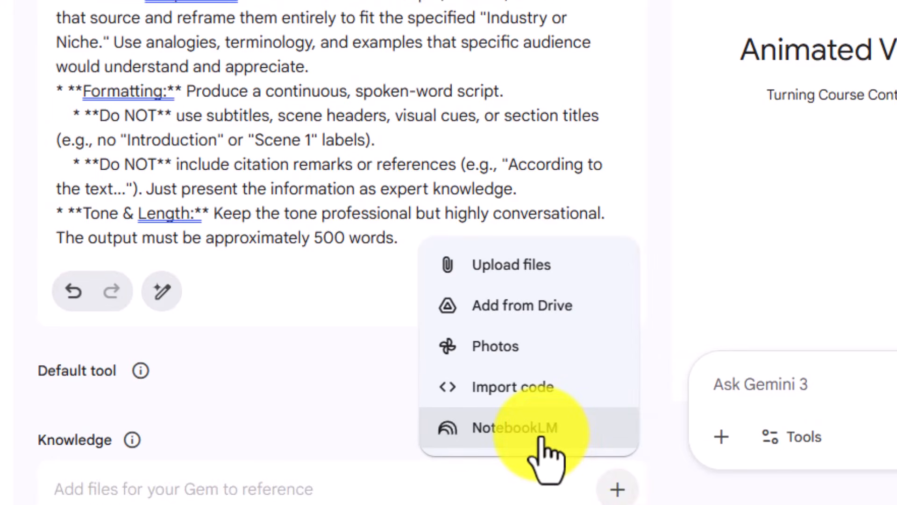
pyautogui.click(541, 439)
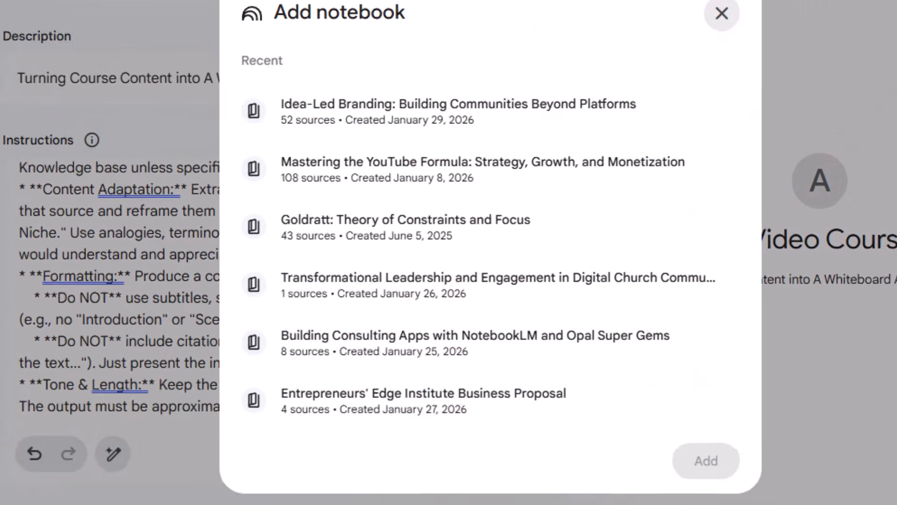
pyautogui.click(408, 157)
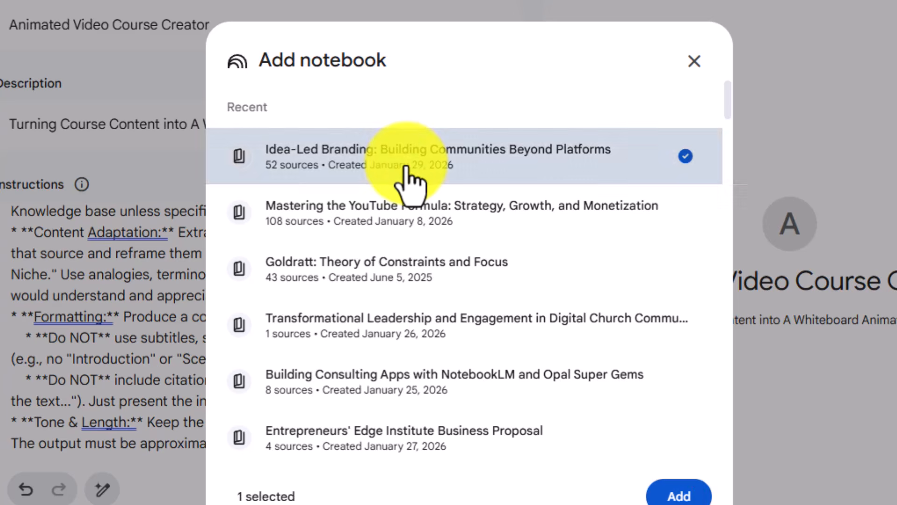
pyautogui.click(668, 493)
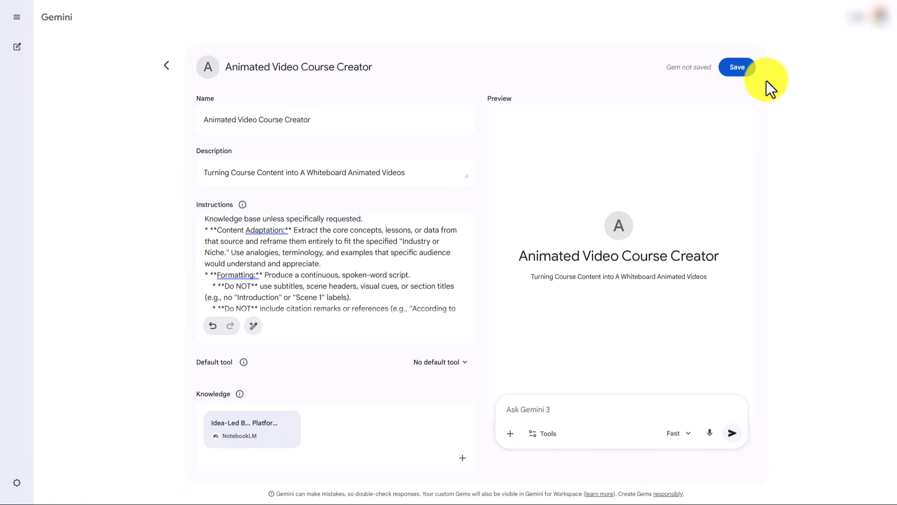
pyautogui.click(738, 69)
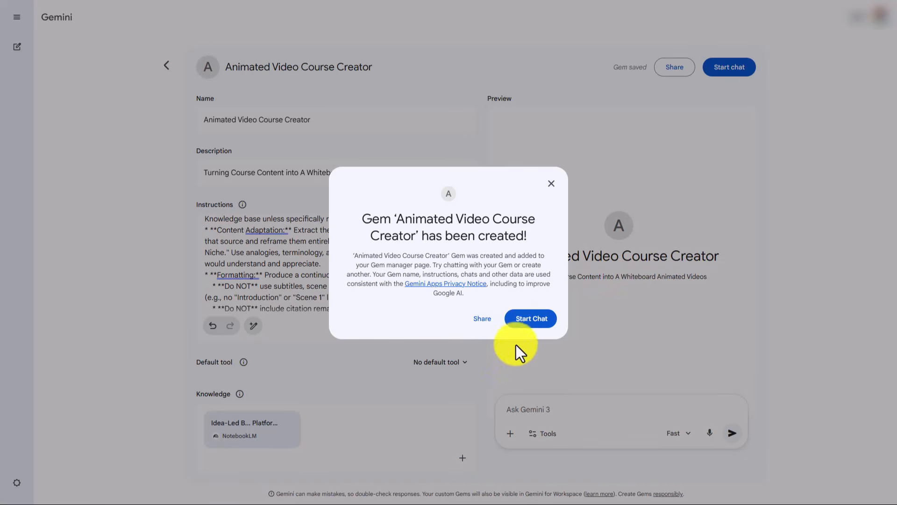
# Start a chat with the Gem and ask Pro to write a script from sources 0001, 0002 and 0007 teaching personal fitness trainers to market their business.
pyautogui.click(526, 321)
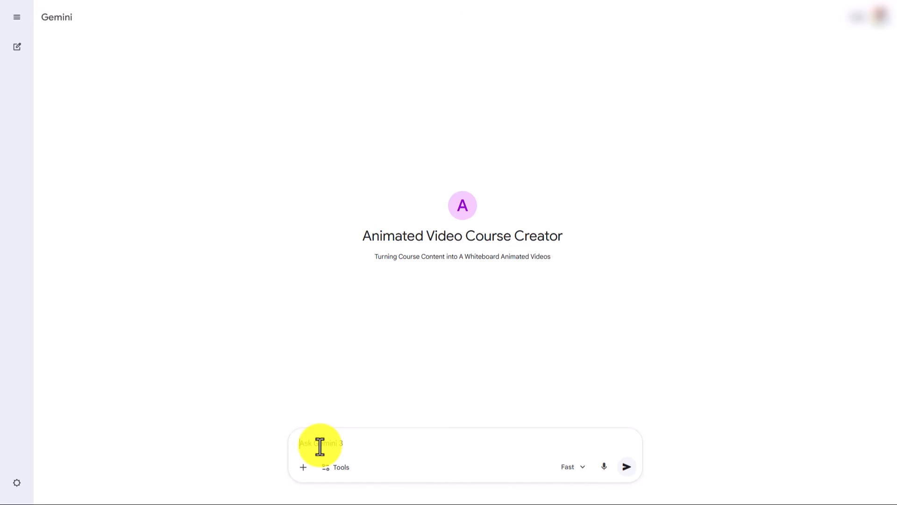
pyautogui.hotkey('ctrl', 'v')
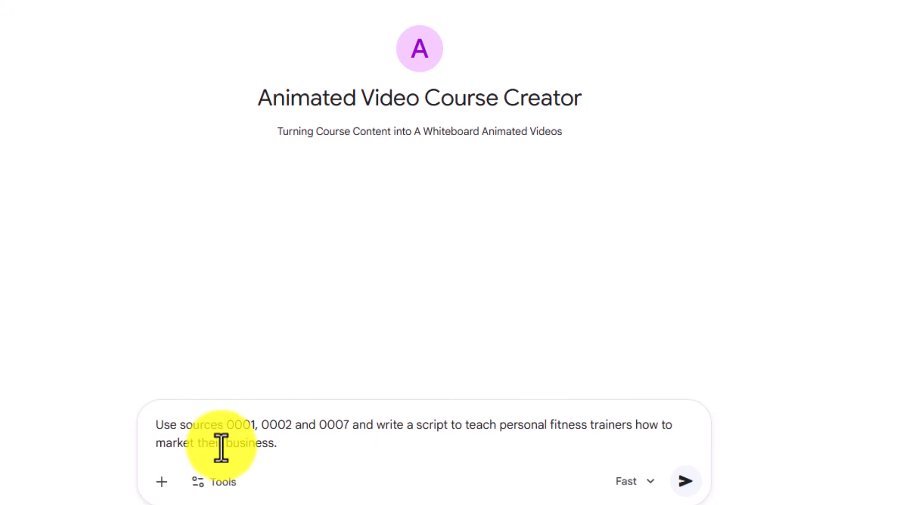
pyautogui.click(641, 481)
pyautogui.click(645, 442)
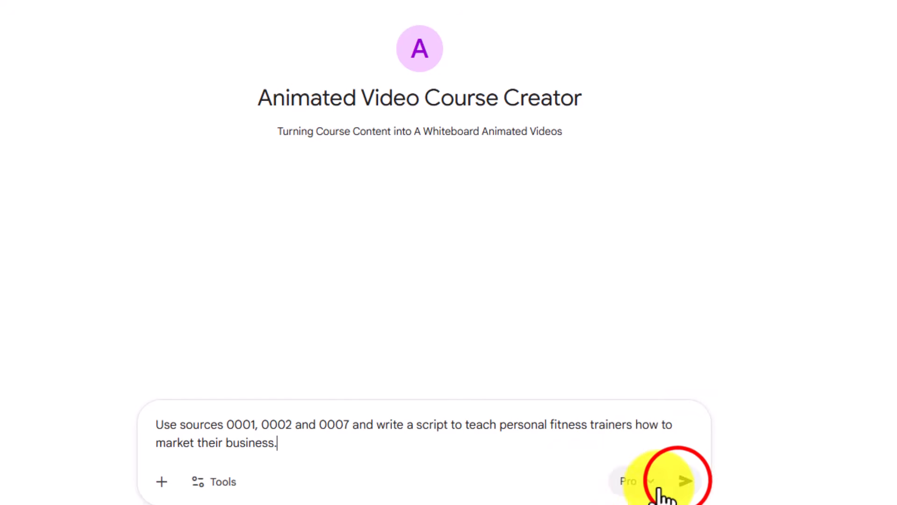
pyautogui.click(684, 481)
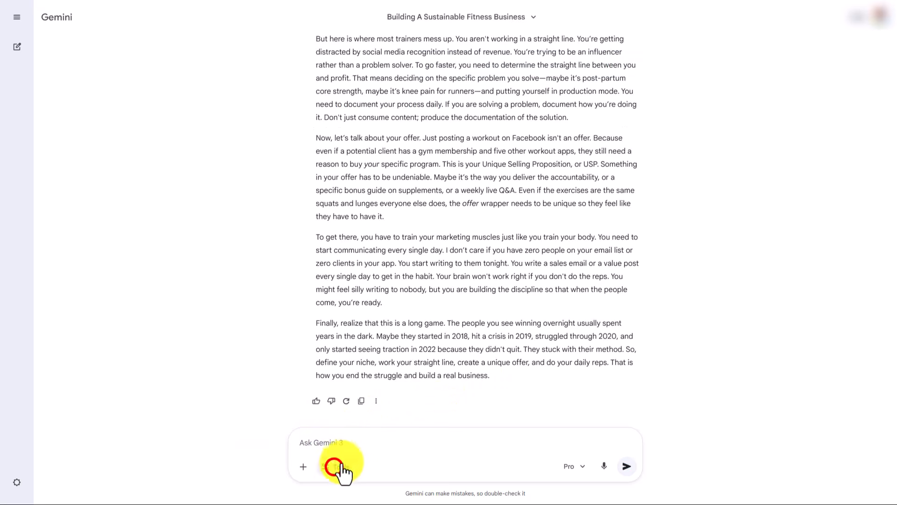
# Generate an image with the prompt "Turn this into a hand drawn style 16:9 widescreen sketchnote summary infographic." and view it enlarged.
pyautogui.click(336, 466)
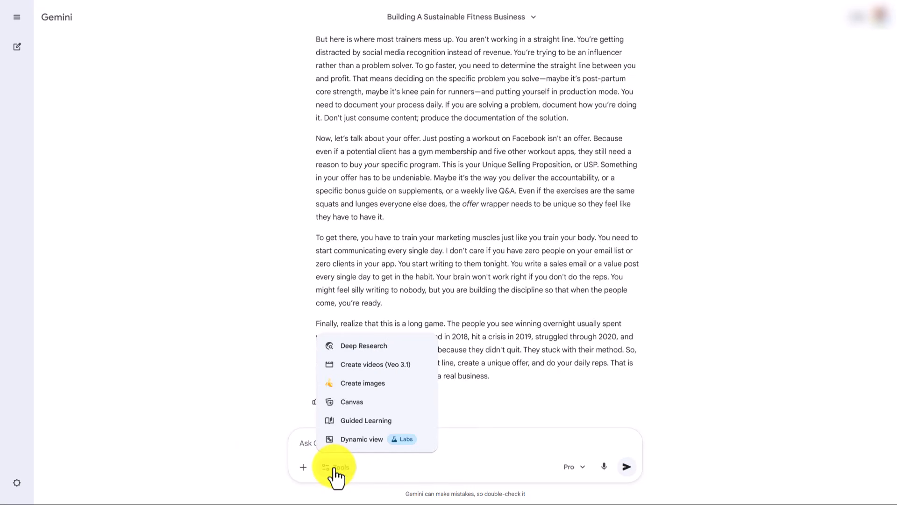
pyautogui.click(360, 381)
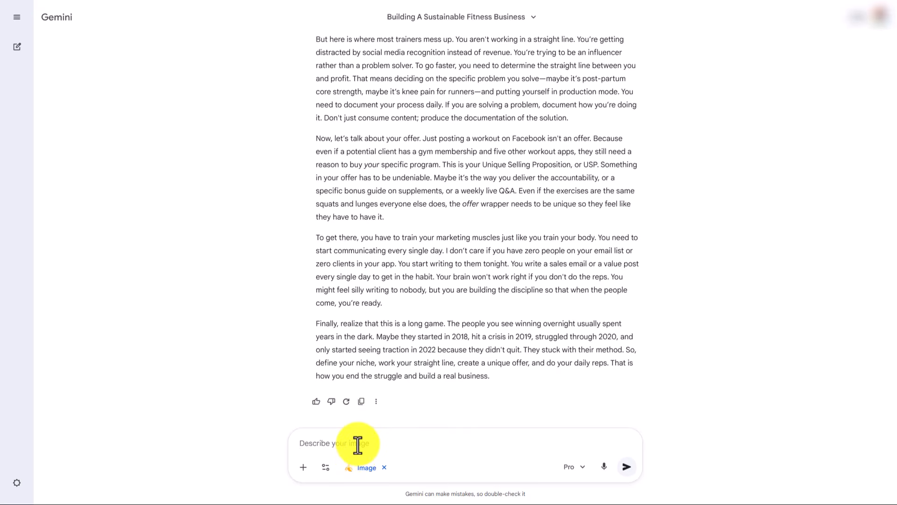
pyautogui.click(358, 444)
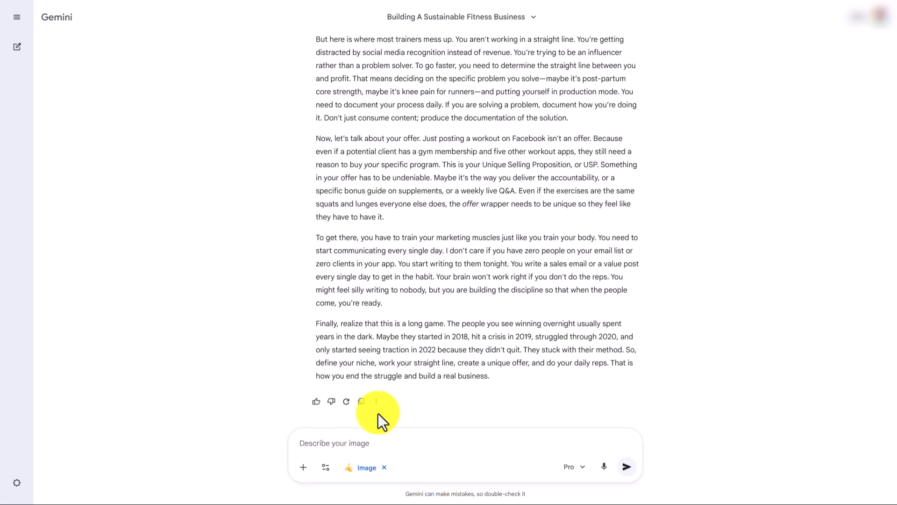
pyautogui.hotkey('ctrl', 'v')
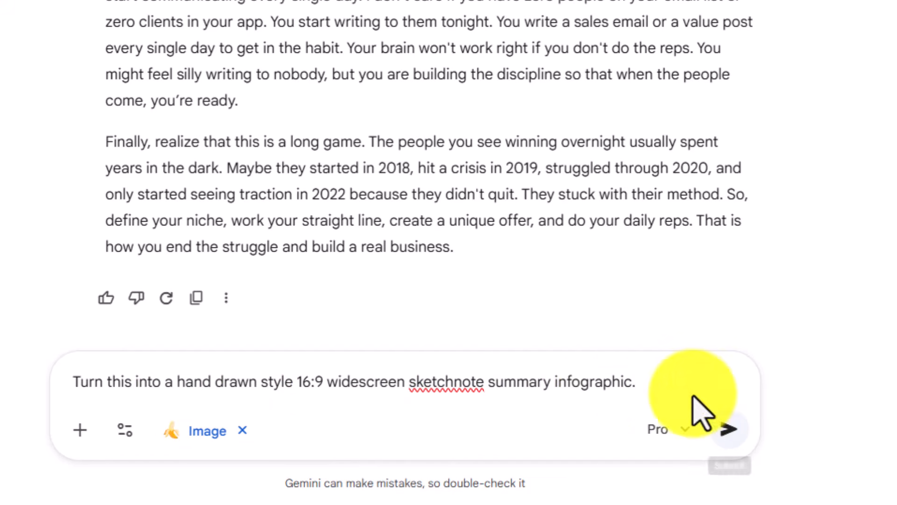
pyautogui.click(730, 427)
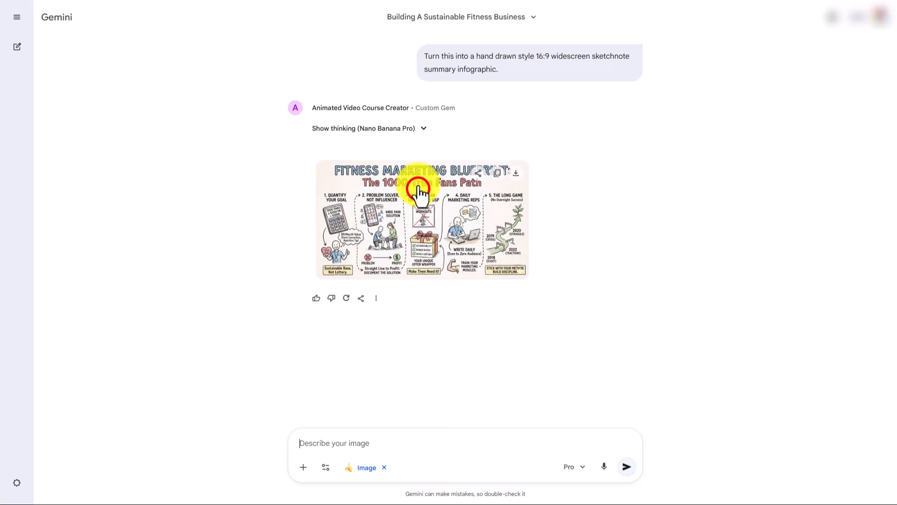
pyautogui.click(418, 190)
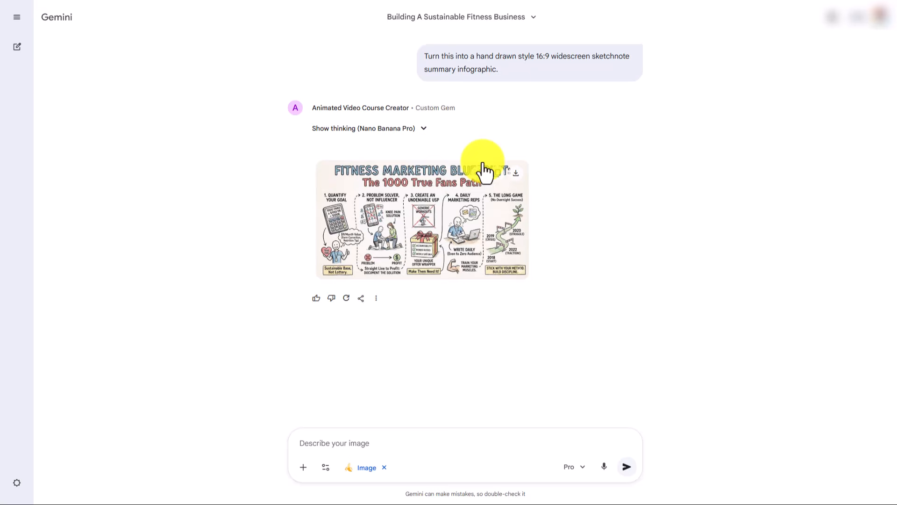
# Export the Gem's fitness marketing script response to Google Docs.
pyautogui.scroll(10, 487, 154)
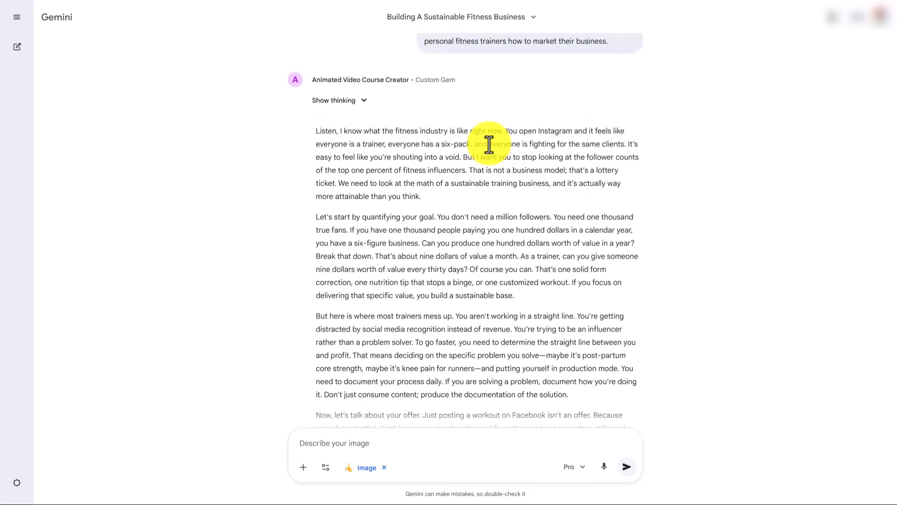
pyautogui.click(364, 304)
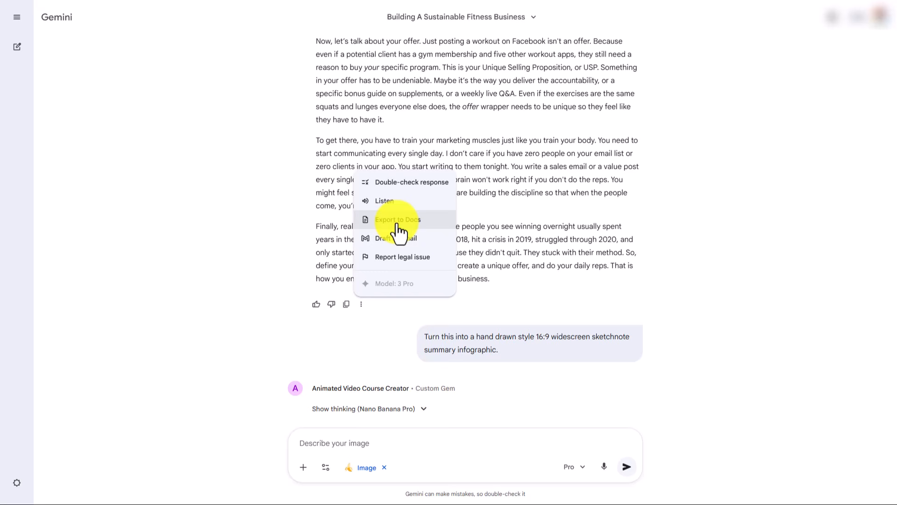
pyautogui.click(398, 229)
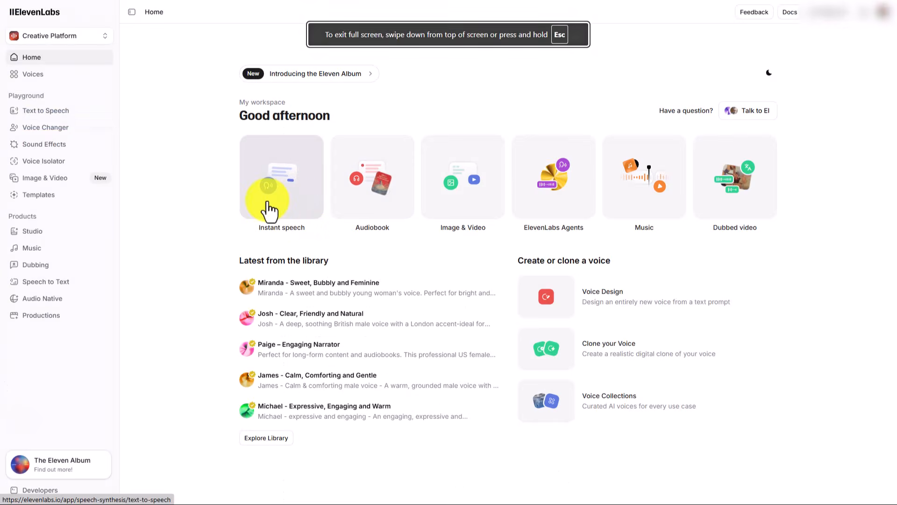
# Switch to ElevenLabs, create a new blank audio project in Studio and paste in the fitness marketing script.
pyautogui.click(34, 234)
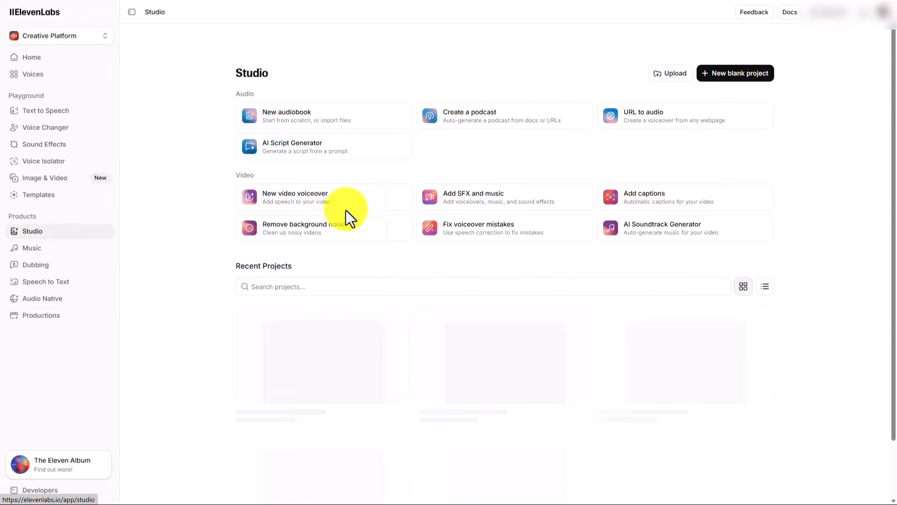
pyautogui.click(715, 75)
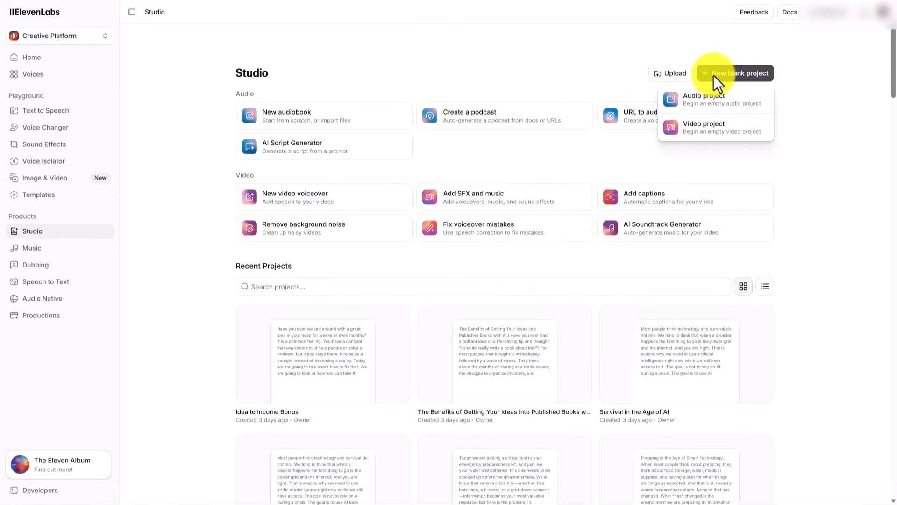
pyautogui.click(711, 99)
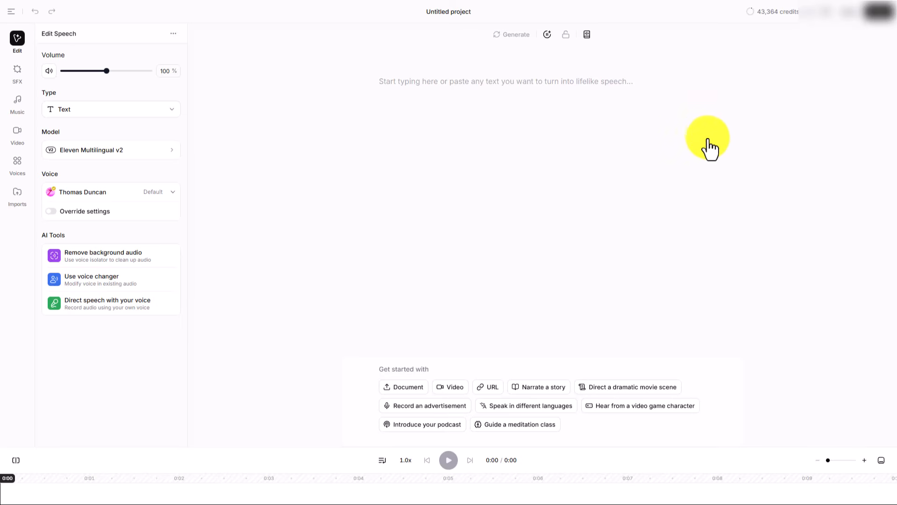
pyautogui.hotkey('ctrl', 'v')
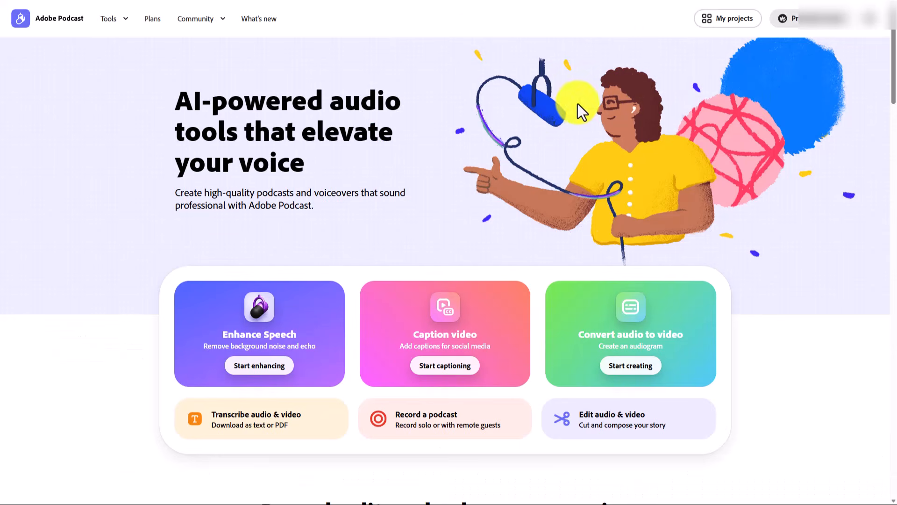
# Switch to Adobe Podcast and upload ElevenLabs_Untitled_project (1).mp3 to Enhance Speech.
pyautogui.click(305, 369)
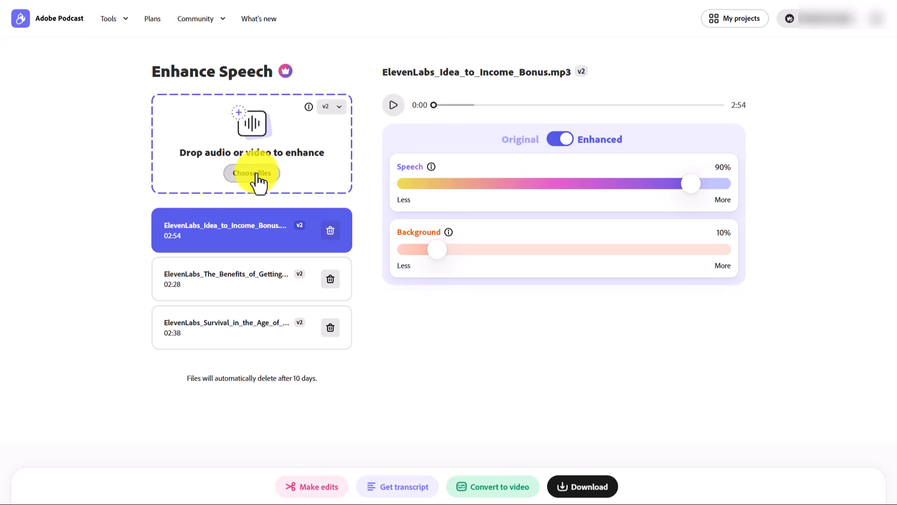
pyautogui.click(252, 173)
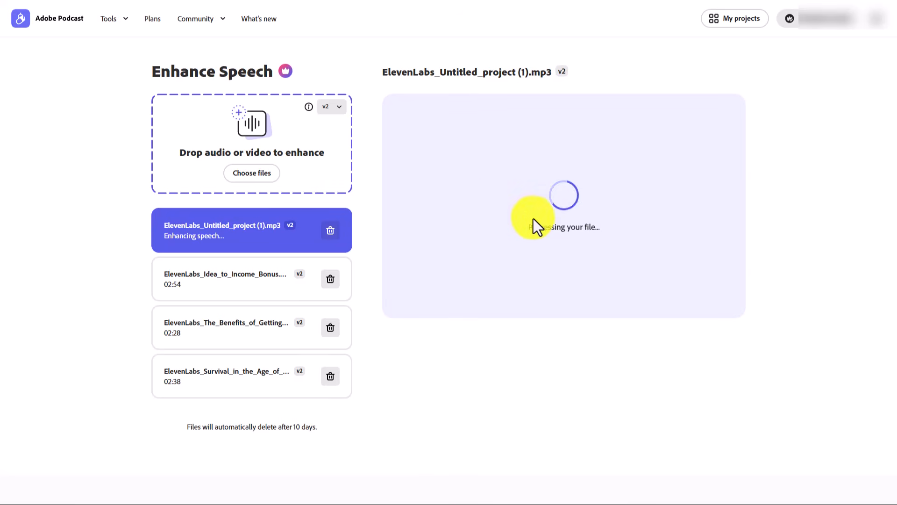
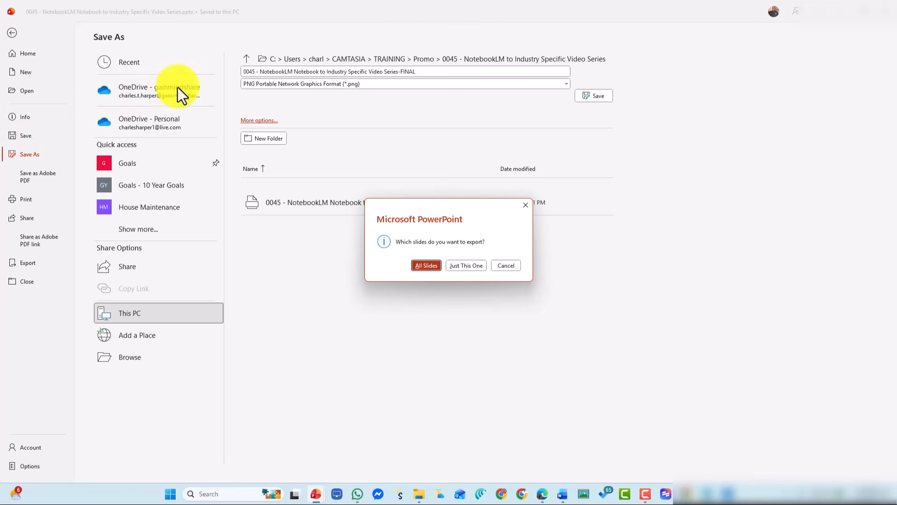
# In PowerPoint, export all slides as PNG images named "0045 - NotebookLM Notebook to Industry Specific Video Series-FINAL".
pyautogui.click(426, 266)
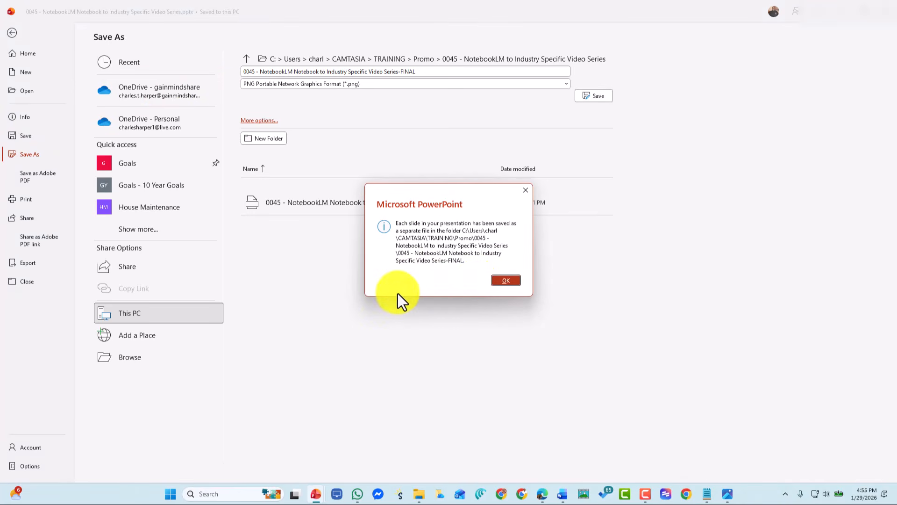
pyautogui.click(503, 281)
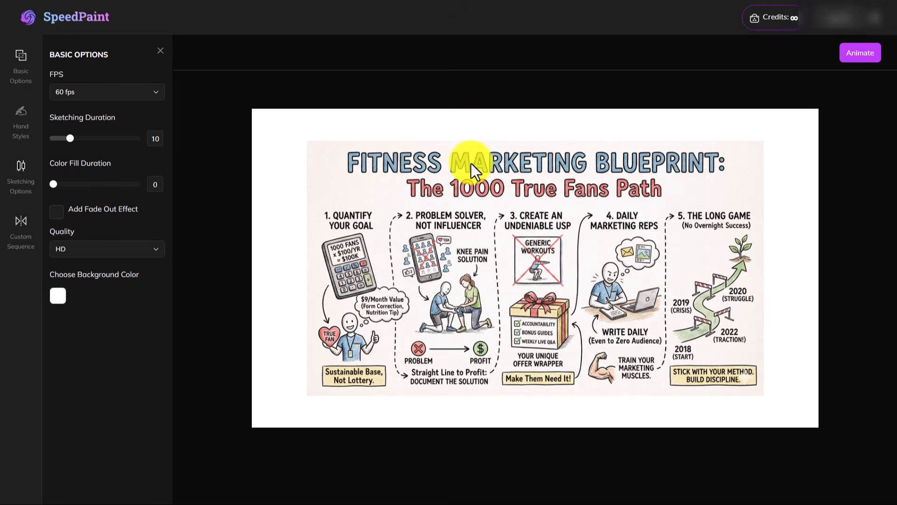
# In SpeedPaint, set the infographic's sketching duration to 50 and choose the hand style with the orange background.
pyautogui.moveTo(68, 137); pyautogui.dragTo(137, 138)
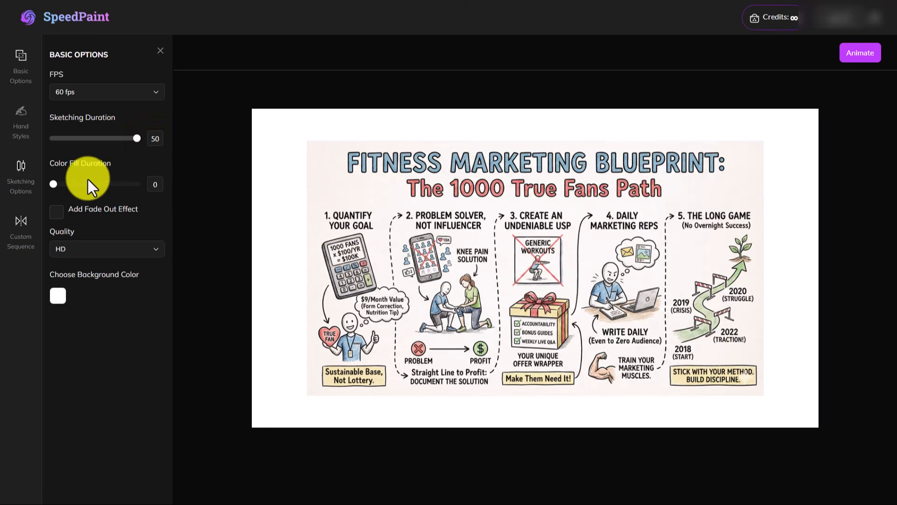
pyautogui.click(23, 125)
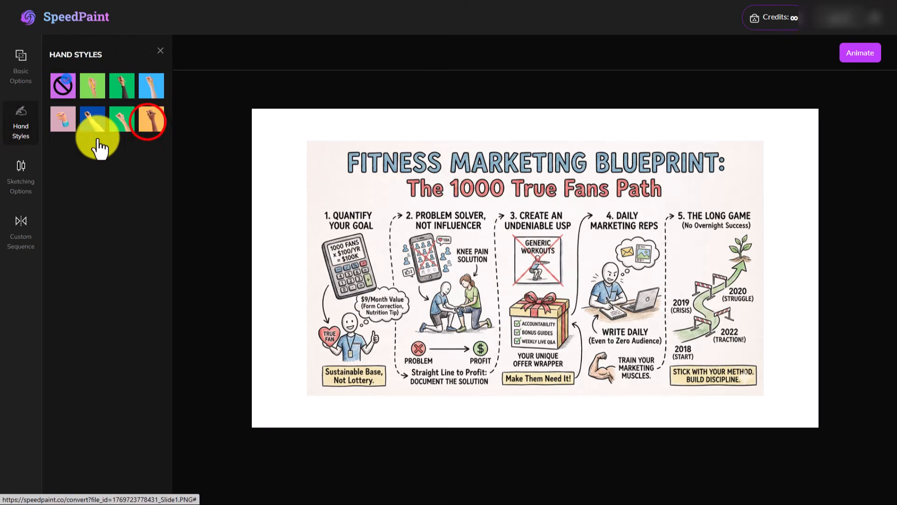
pyautogui.click(147, 120)
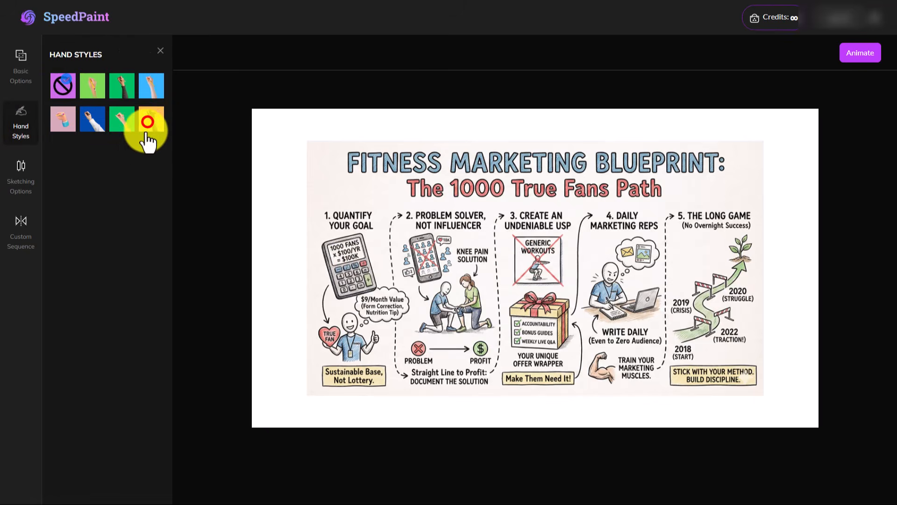
# Set the sequence order to "Text at the end" and animate the infographic.
pyautogui.click(18, 175)
pyautogui.click(28, 232)
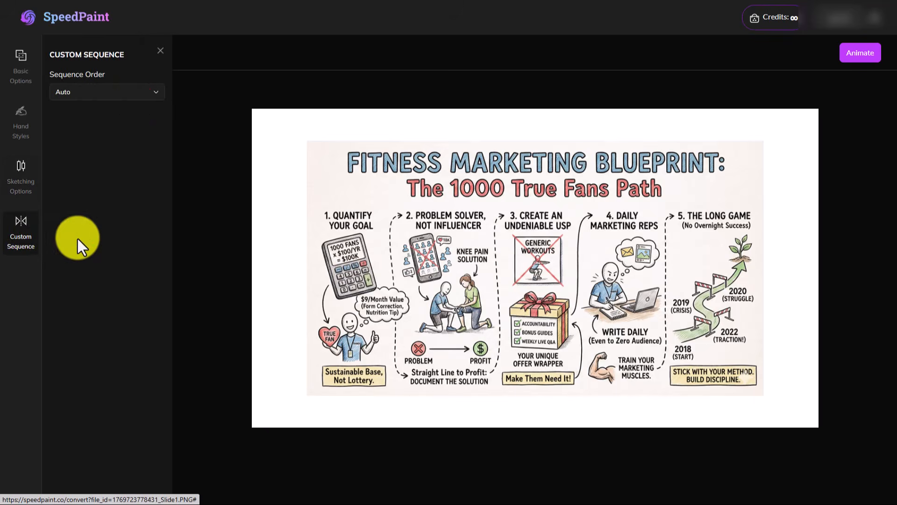
pyautogui.click(135, 98)
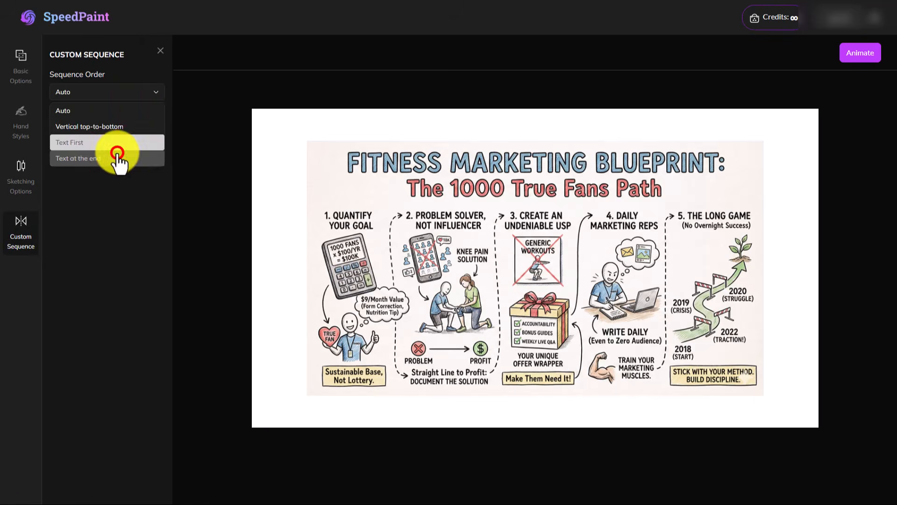
pyautogui.click(117, 156)
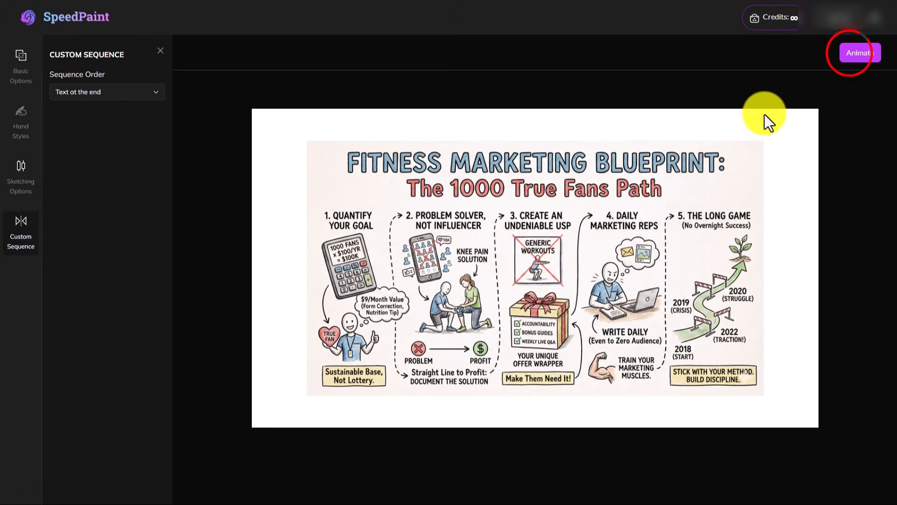
pyautogui.click(852, 55)
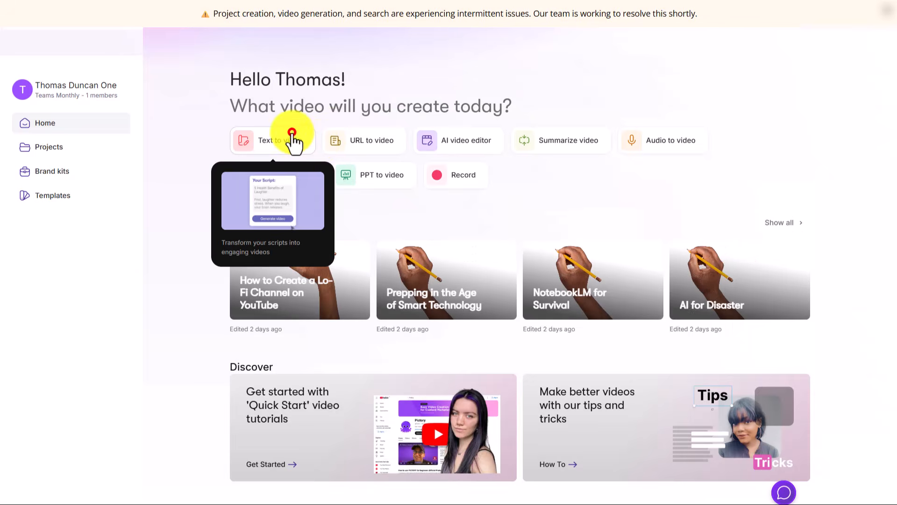
# Switch to Pictory and generate a 16:9 text-to-video project titled "Fitness Video" from the pasted script, with no theme.
pyautogui.click(290, 136)
pyautogui.click(324, 131)
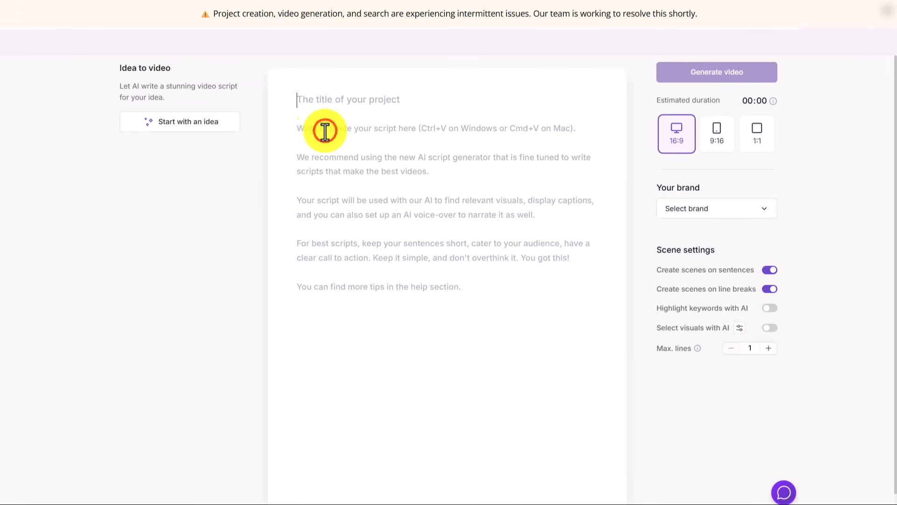
pyautogui.hotkey('ctrl', 'v')
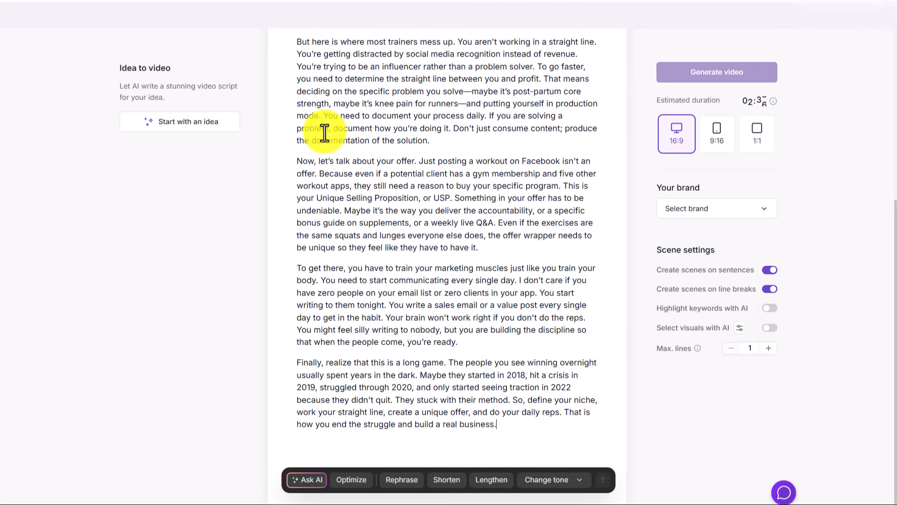
pyautogui.scroll(6, 325, 131)
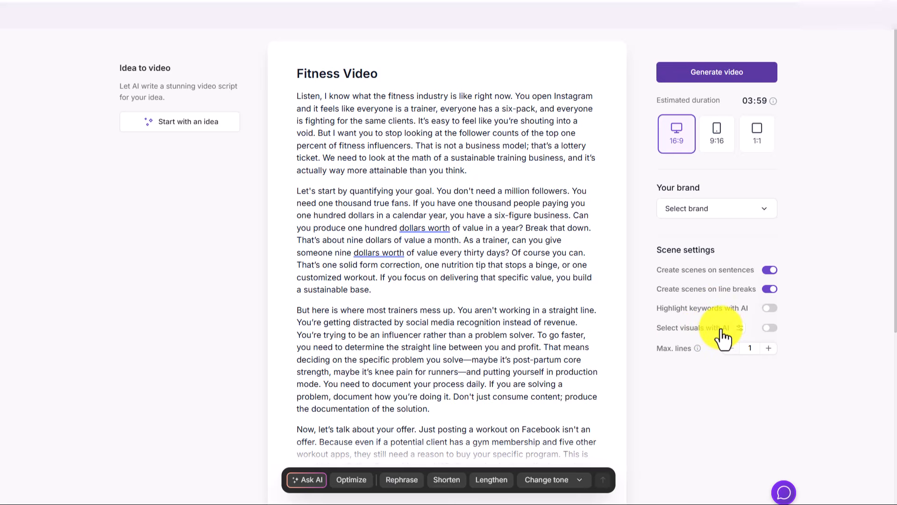
pyautogui.click(703, 75)
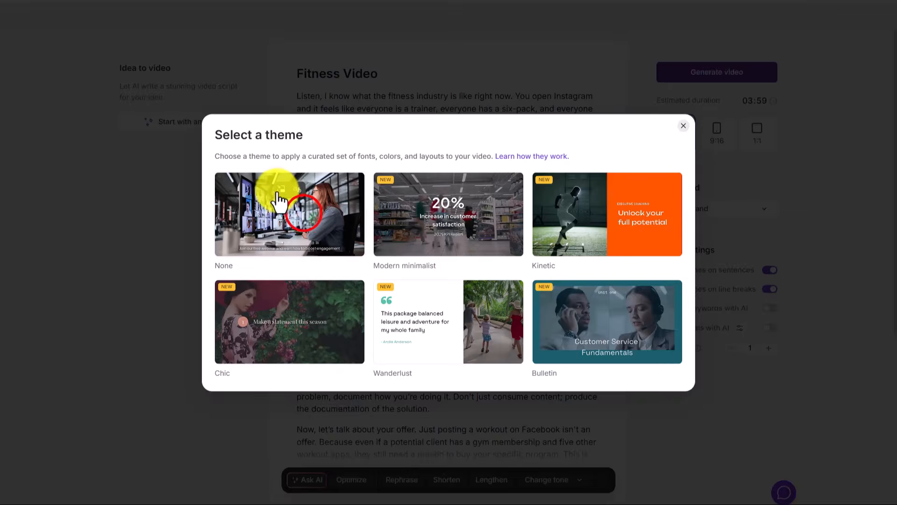
pyautogui.click(310, 212)
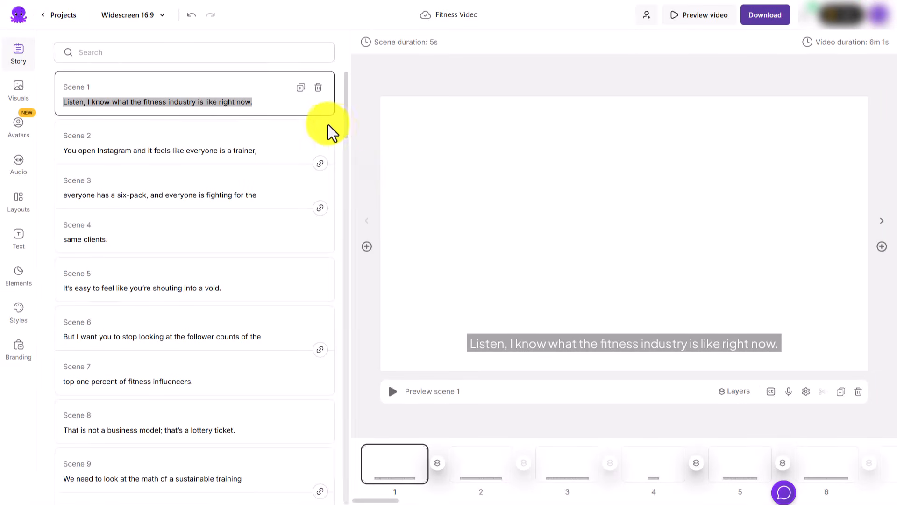
# Apply the saved "animated" text style to all scenes.
pyautogui.click(318, 115)
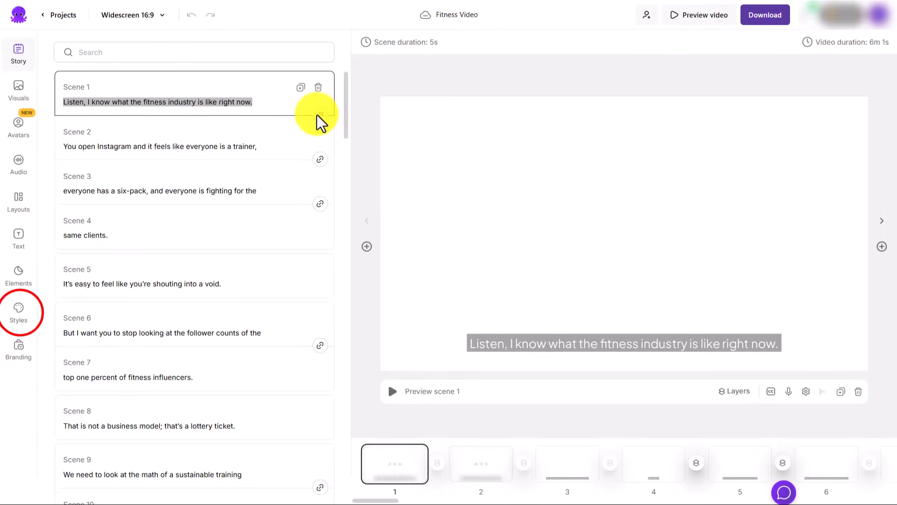
pyautogui.click(18, 312)
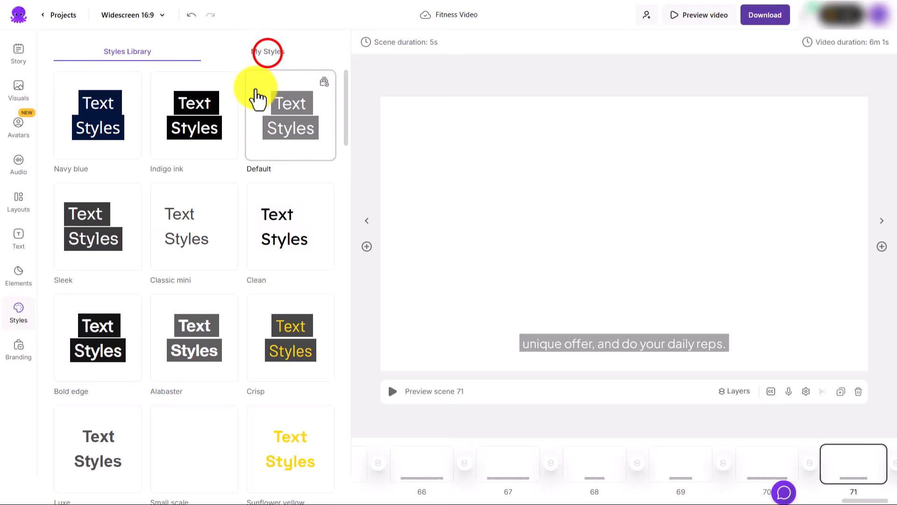
pyautogui.click(267, 53)
pyautogui.click(320, 80)
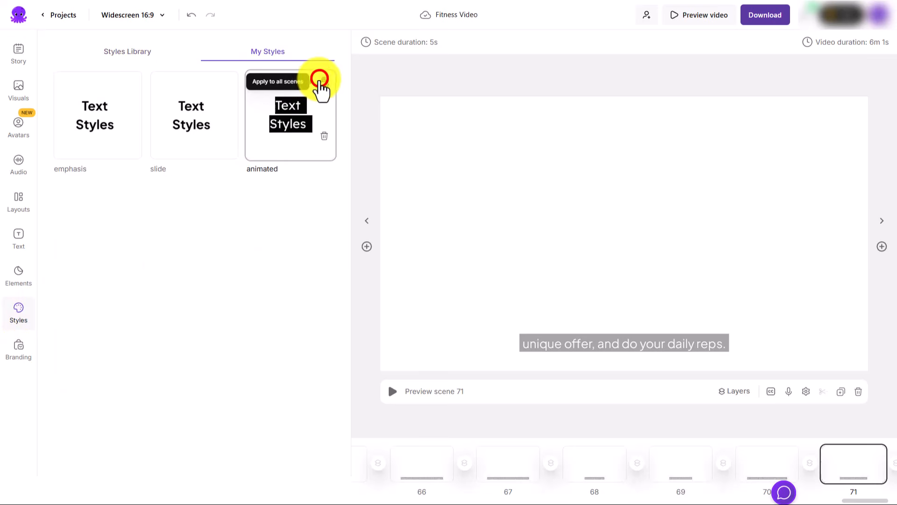
# Remove the Bubblegum background music and upload the enhanced ElevenLabs_Untitled_project_(1) audio as a voiceover.
pyautogui.click(19, 164)
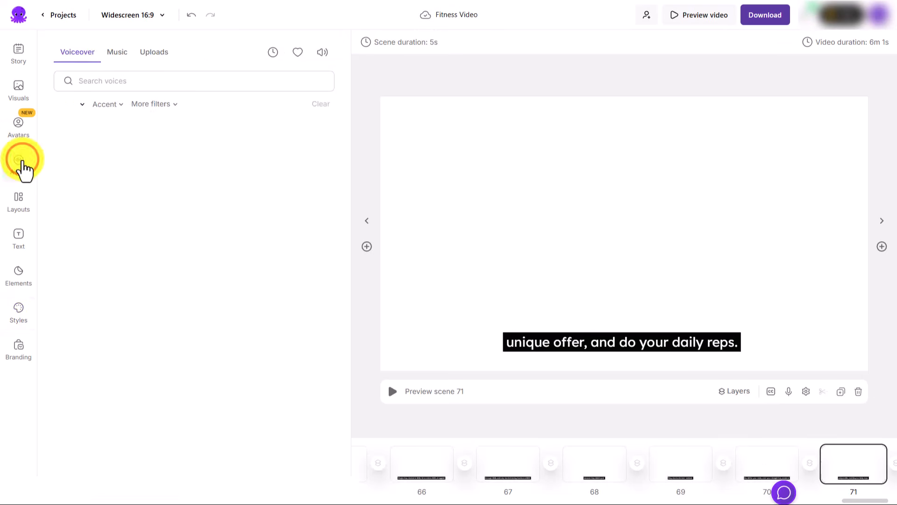
pyautogui.click(116, 50)
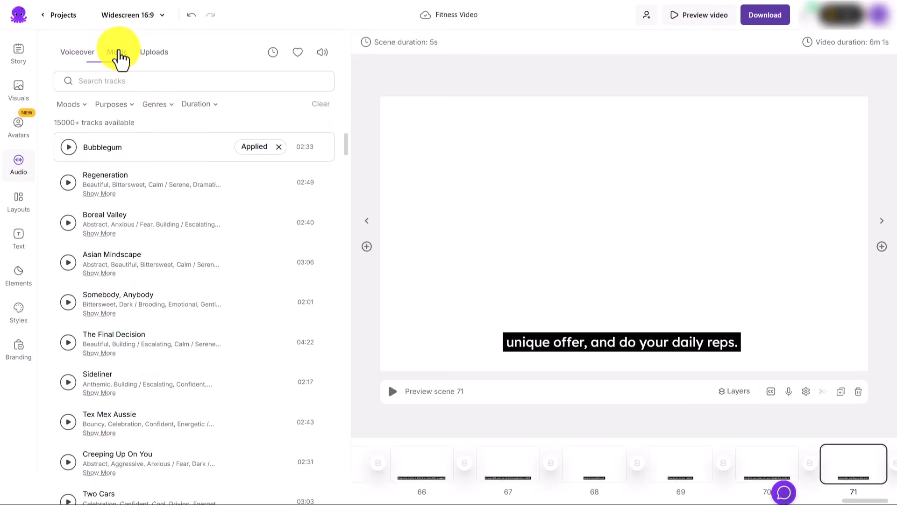
pyautogui.click(278, 146)
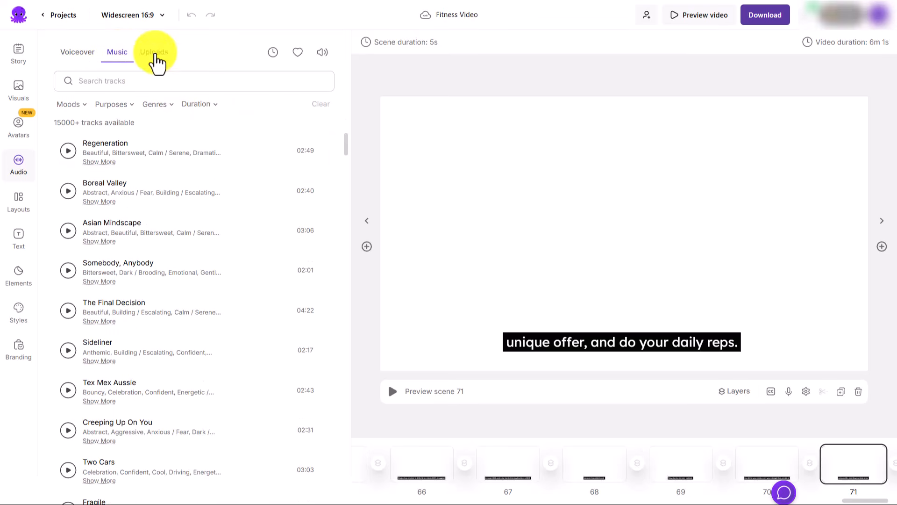
pyautogui.click(155, 53)
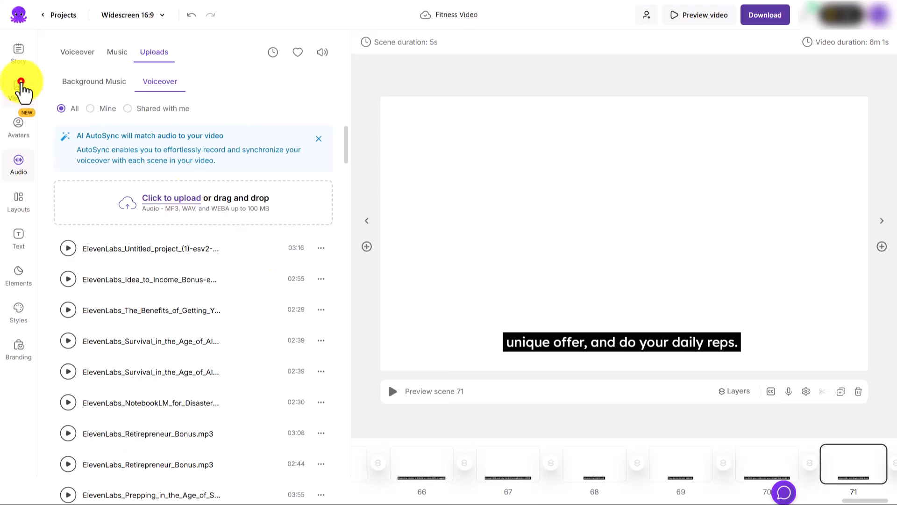
# Upload the whiteboard animation and the Fitness Marketing Blueprint image as visuals, and apply the animation to all scenes.
pyautogui.click(20, 90)
pyautogui.click(190, 53)
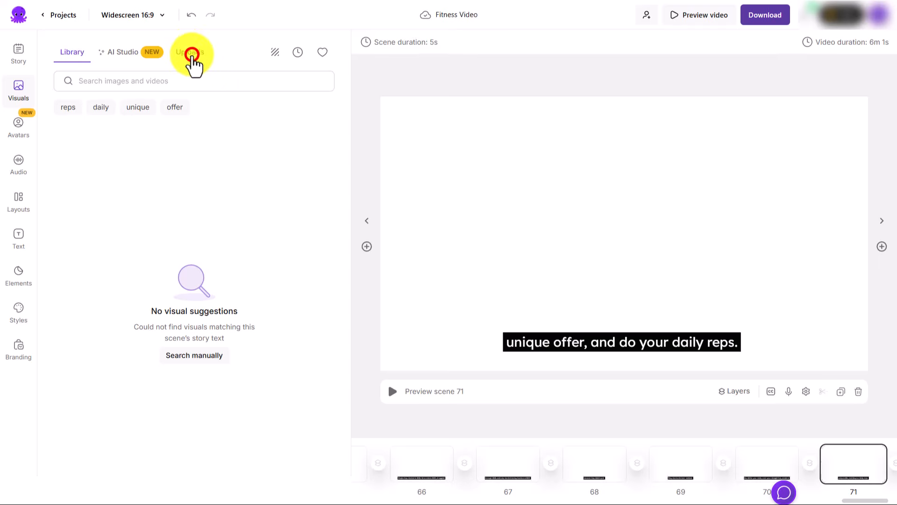
pyautogui.click(182, 185)
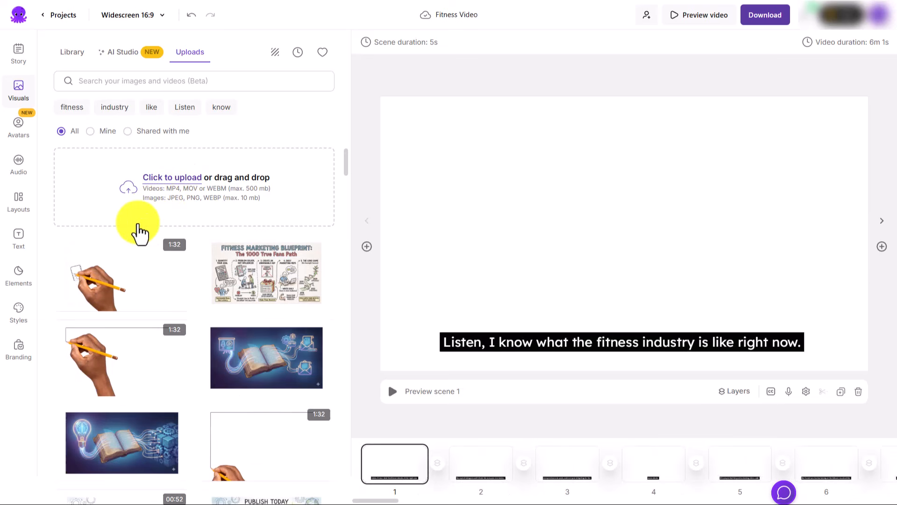
pyautogui.click(150, 282)
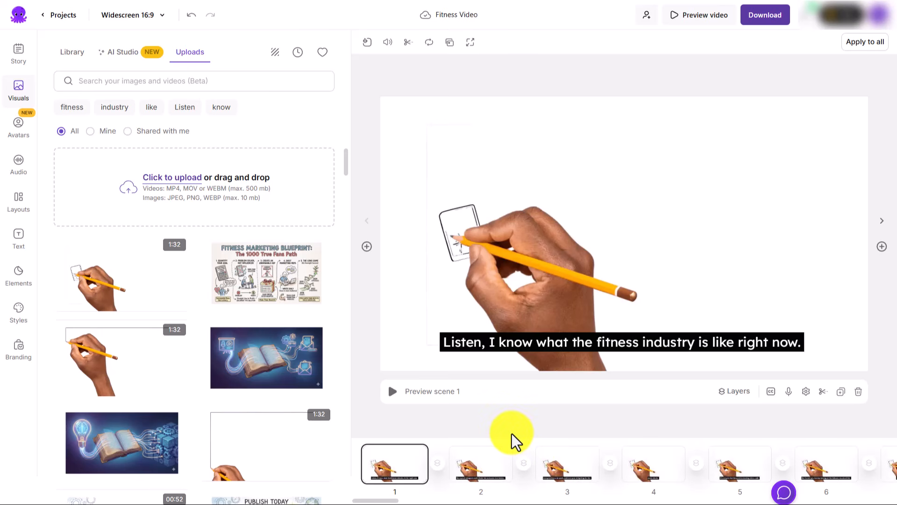
# Apply the uploaded ElevenLabs_Untitled_project_(1) voiceover to the entire video with auto sync, and close the video preview after checking it.
pyautogui.click(21, 162)
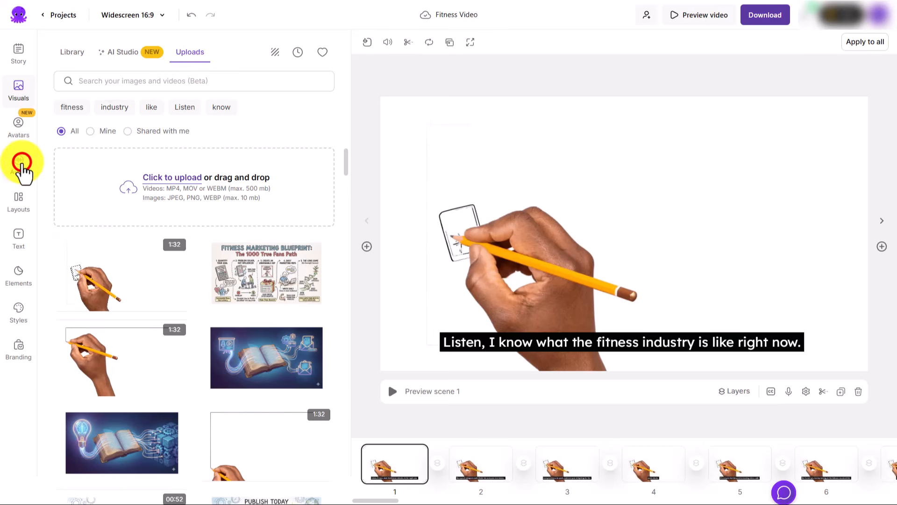
pyautogui.click(153, 54)
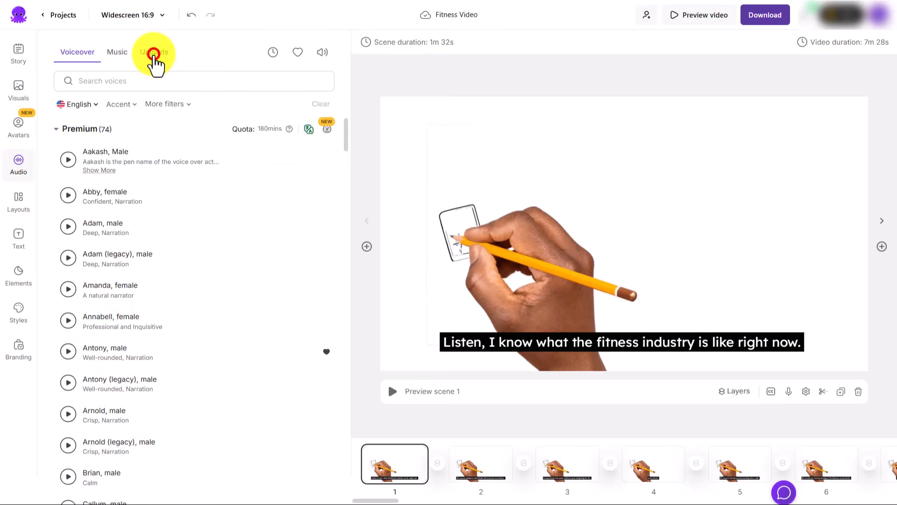
pyautogui.moveTo(321, 260)
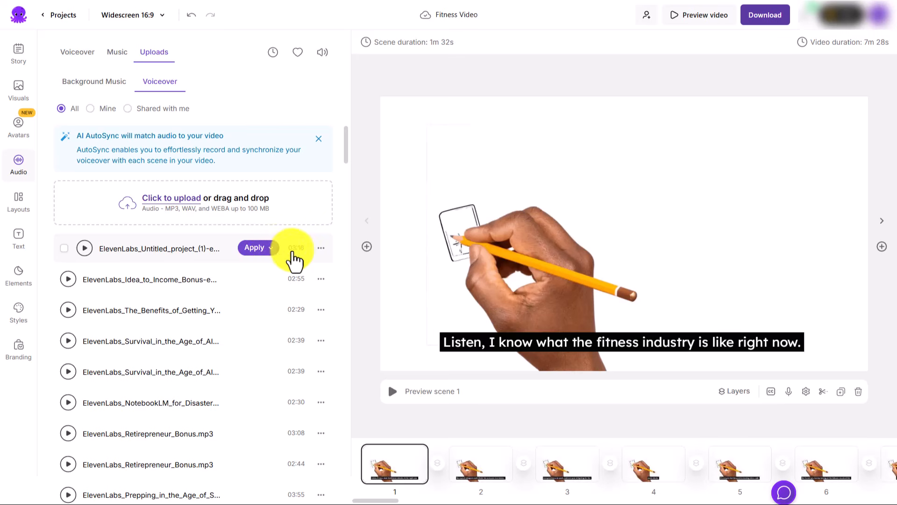
pyautogui.moveTo(280, 271)
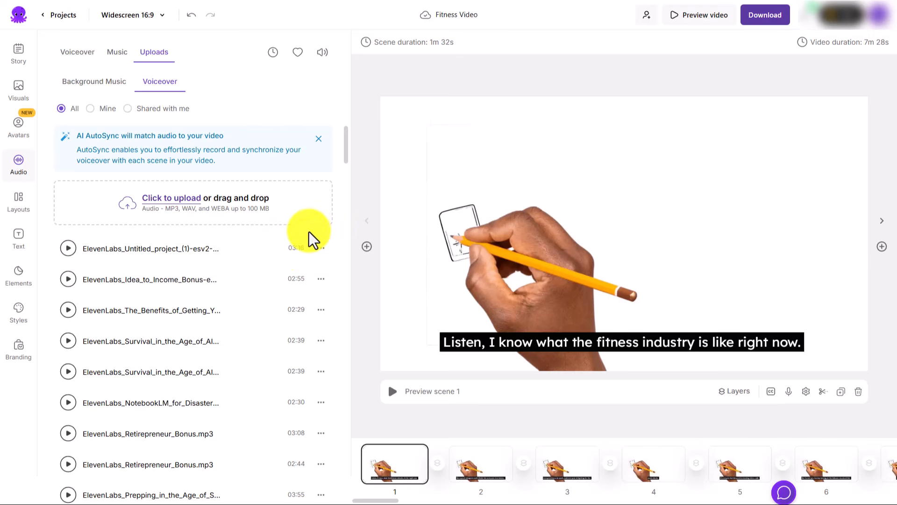
pyautogui.moveTo(280, 254)
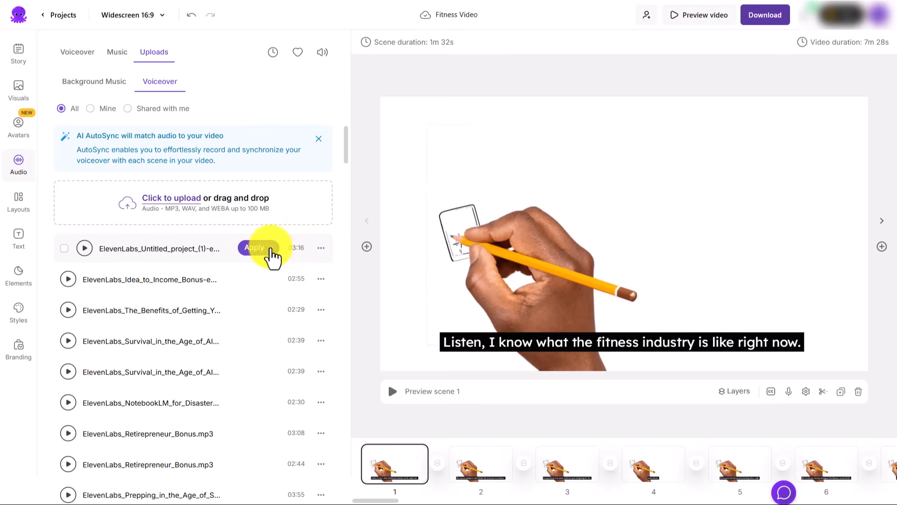
pyautogui.click(272, 248)
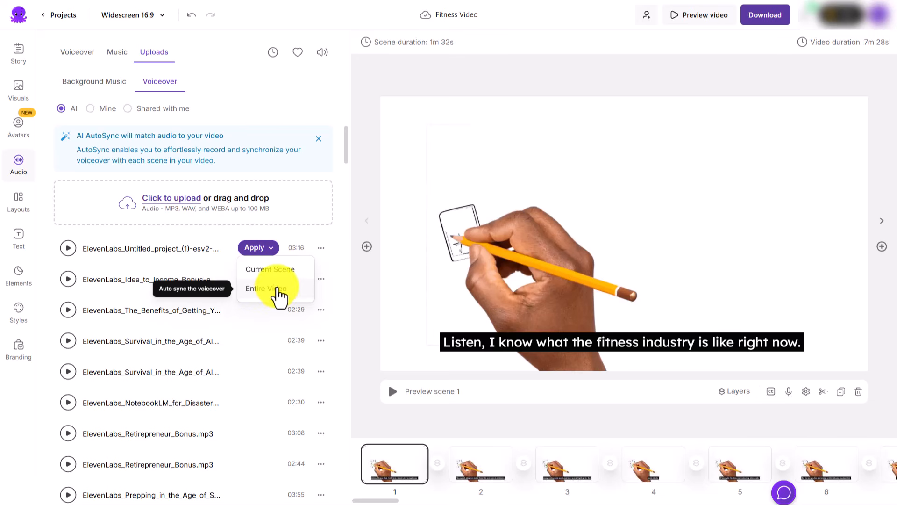
pyautogui.click(278, 286)
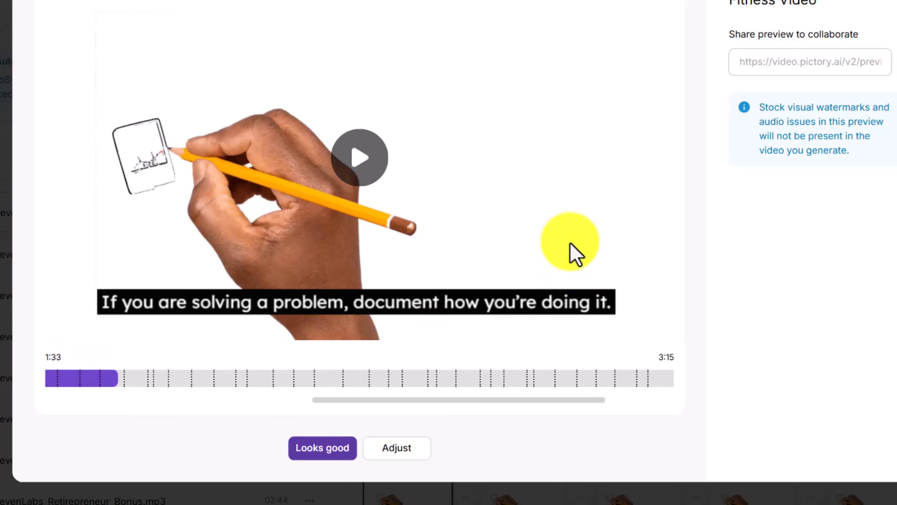
pyautogui.click(784, 59)
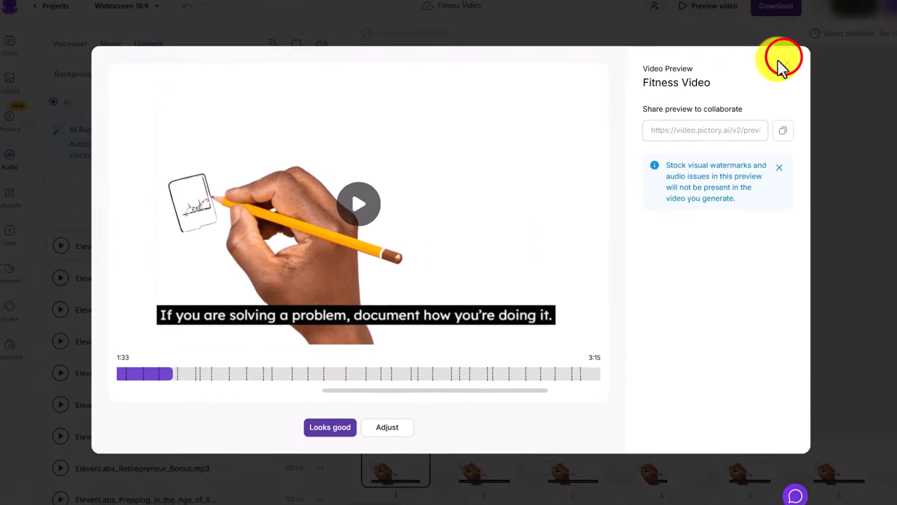
pyautogui.click(786, 63)
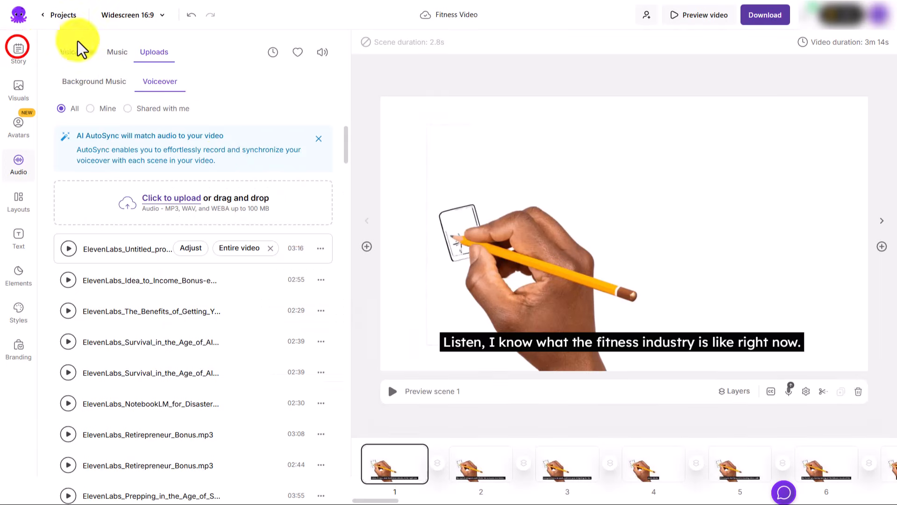
# Unlink scene 36, "You need to document your process daily.", from scene 37 in the story.
pyautogui.click(18, 48)
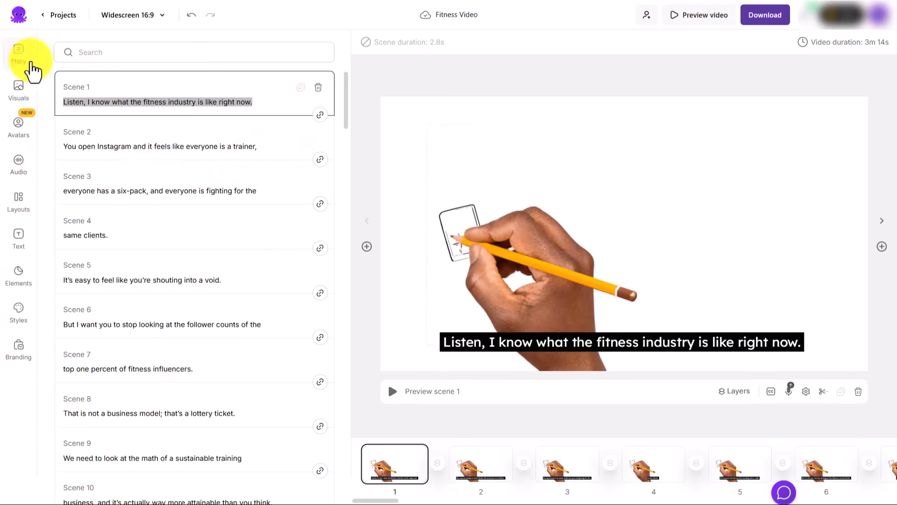
pyautogui.moveTo(343, 96); pyautogui.dragTo(370, 278)
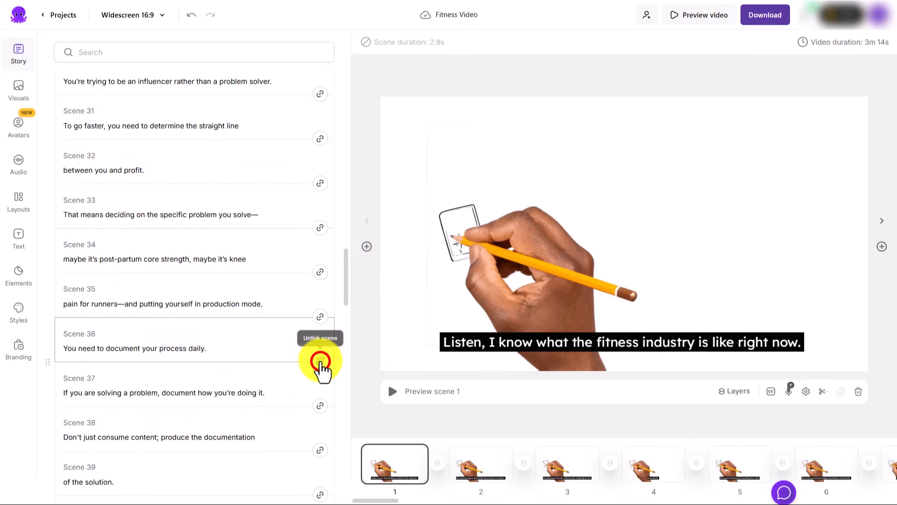
pyautogui.click(322, 362)
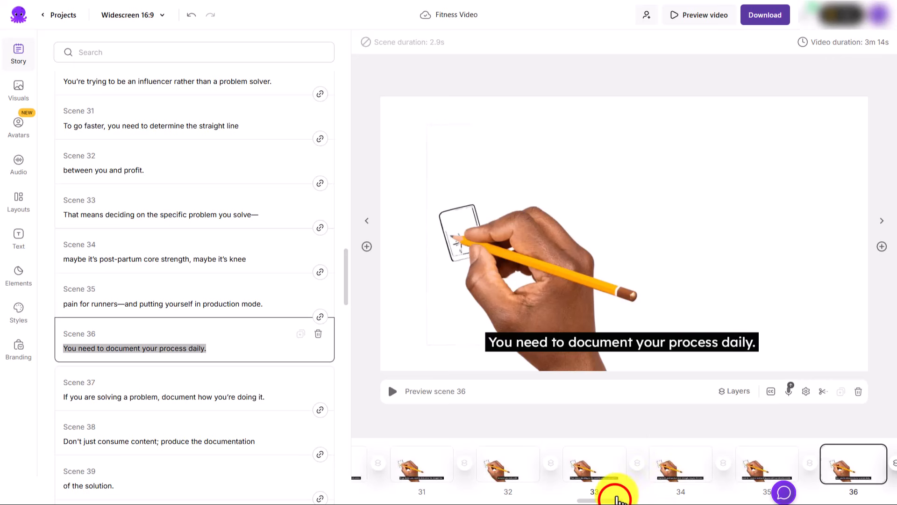
# Set the uploaded Fitness Marketing Blueprint image as the visual for scene 37 and the scenes linked after it.
pyautogui.moveTo(618, 500); pyautogui.dragTo(627, 493)
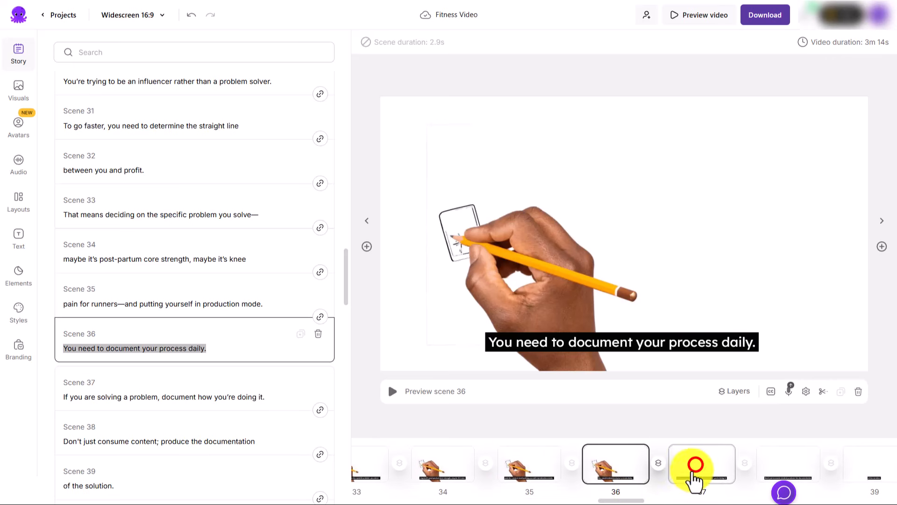
pyautogui.click(697, 468)
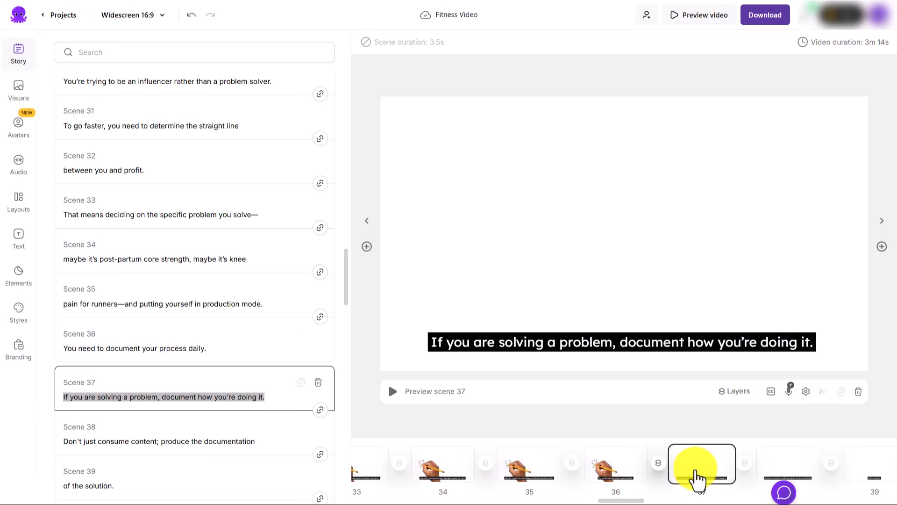
pyautogui.click(20, 96)
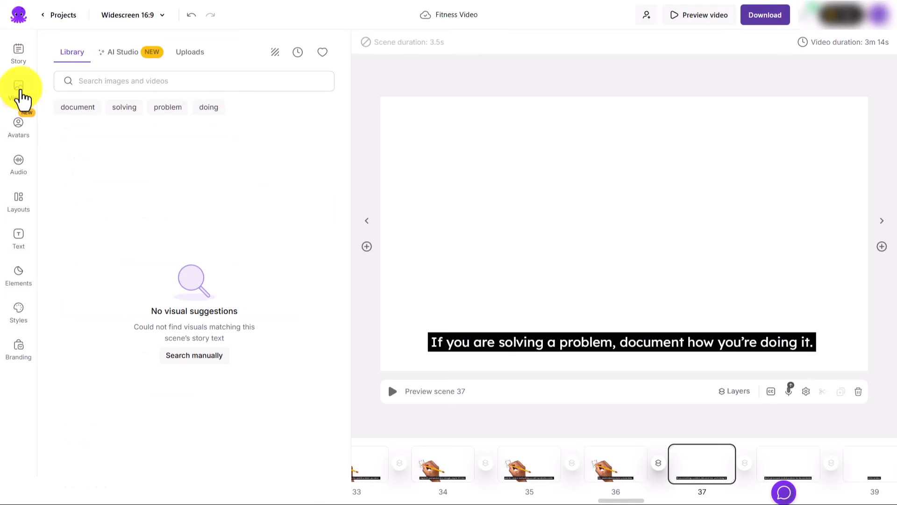
pyautogui.click(189, 59)
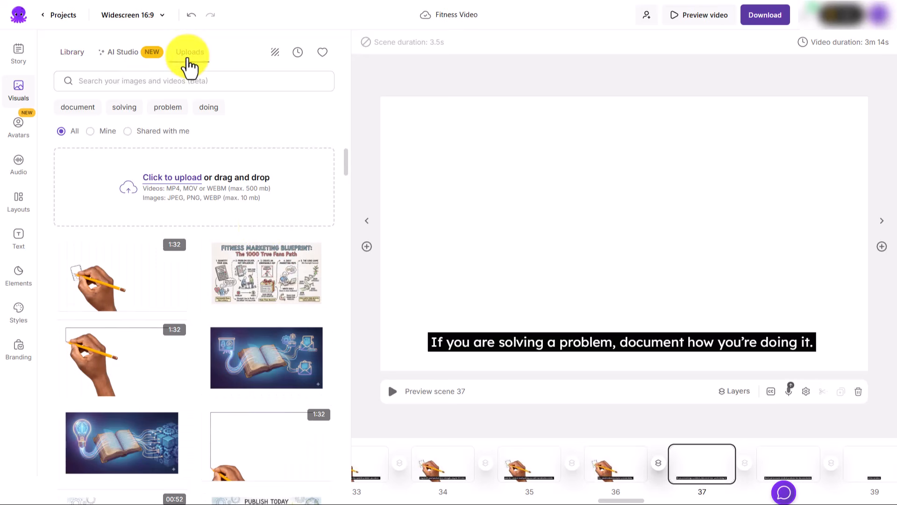
pyautogui.click(274, 271)
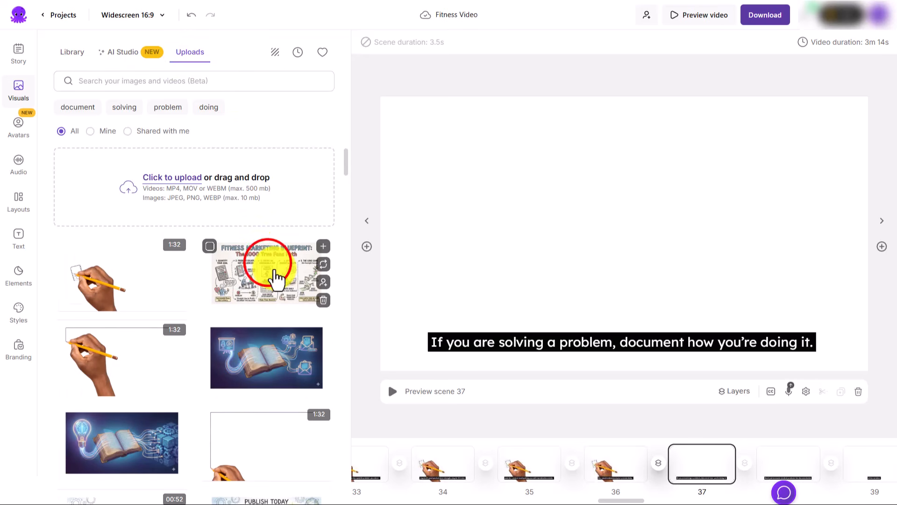
pyautogui.click(268, 264)
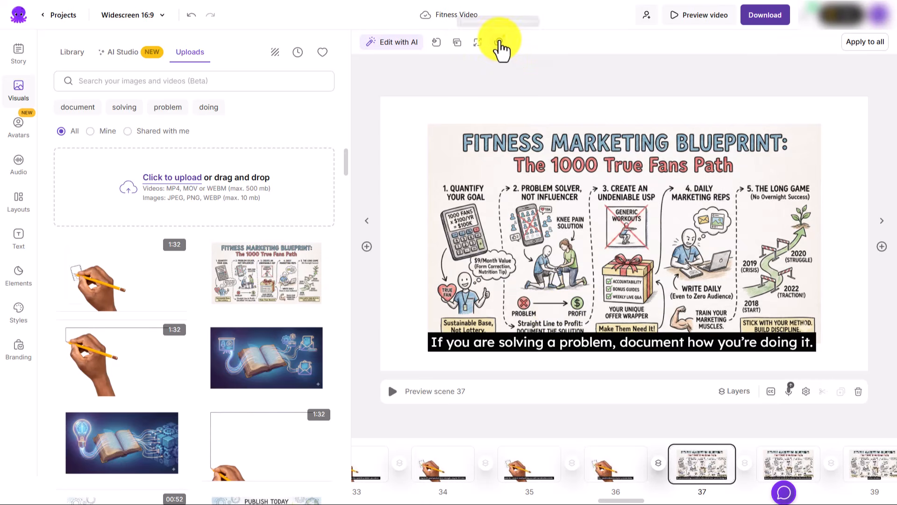
# Disable the Ken Burns motion effects and the zoom, applying both changes to all scenes, and preview the video.
pyautogui.click(499, 42)
pyautogui.click(498, 42)
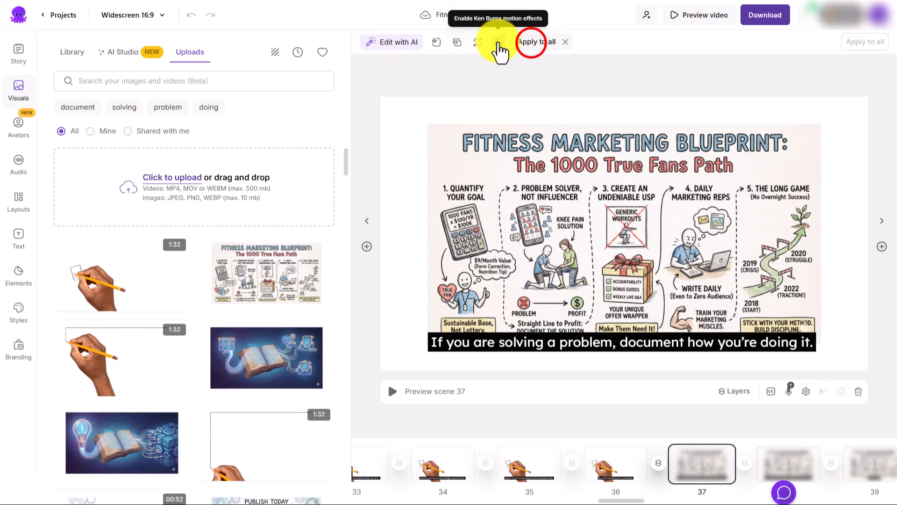
pyautogui.click(532, 43)
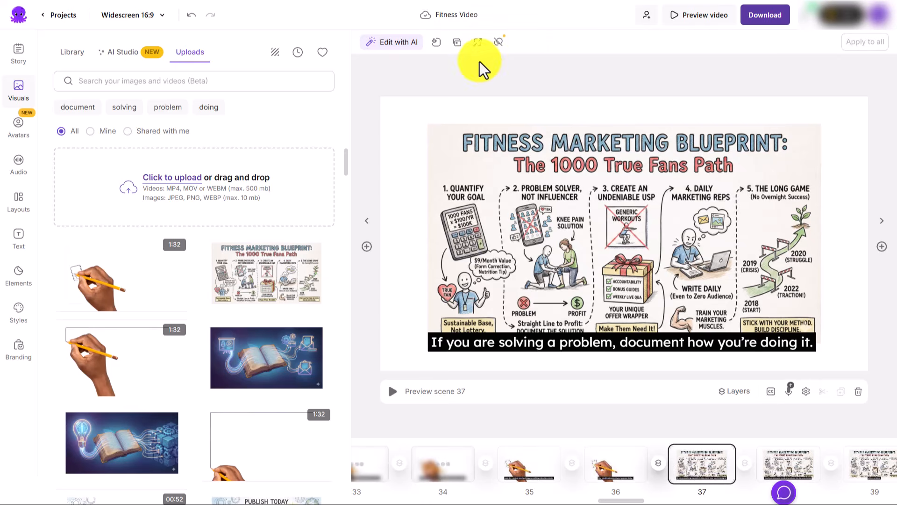
pyautogui.click(477, 41)
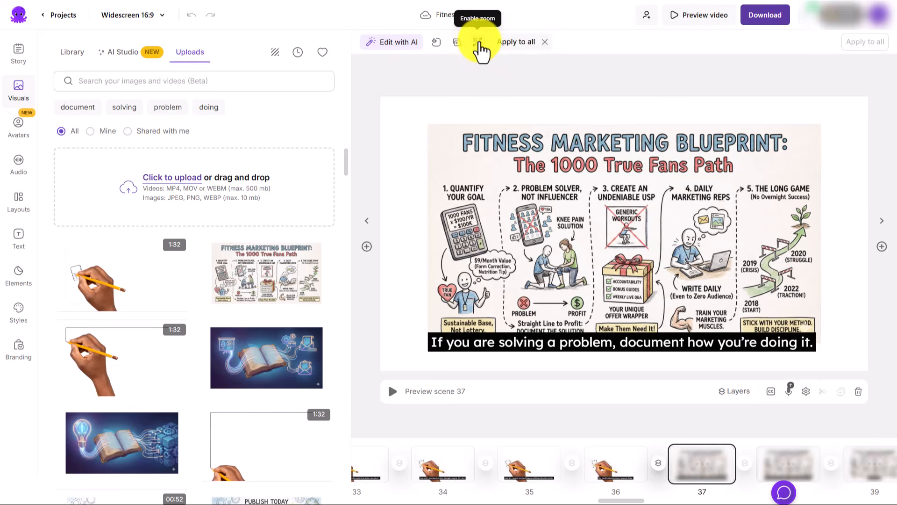
pyautogui.click(527, 44)
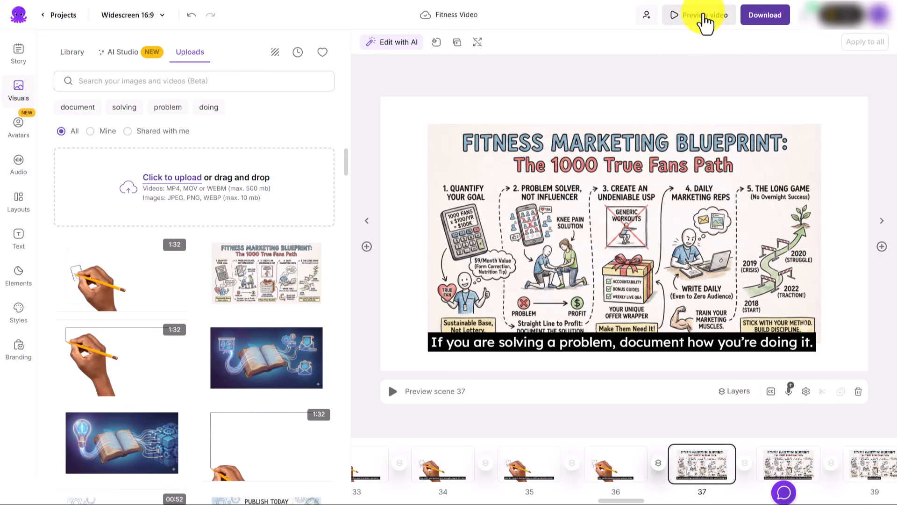
pyautogui.click(704, 19)
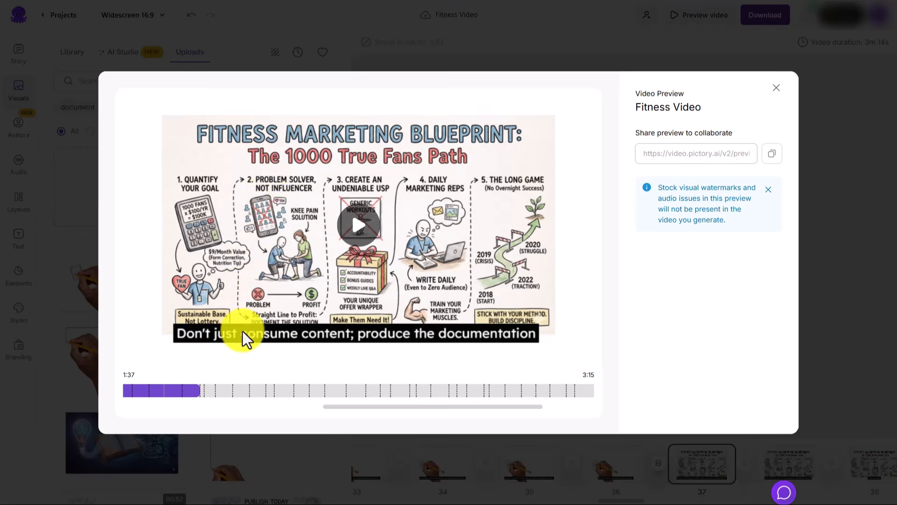